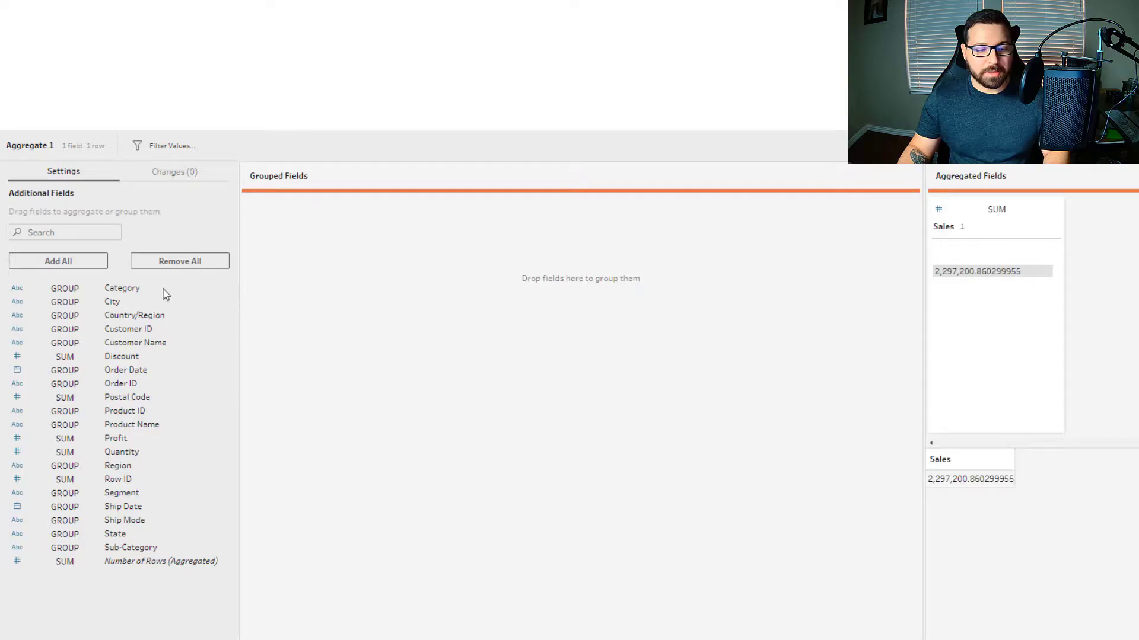
Group the aggregated sales by State and City, and add a clean step after Aggregate 1.
left_click_drag(127, 536, 375, 237)
left_click_drag(120, 304, 490, 279)
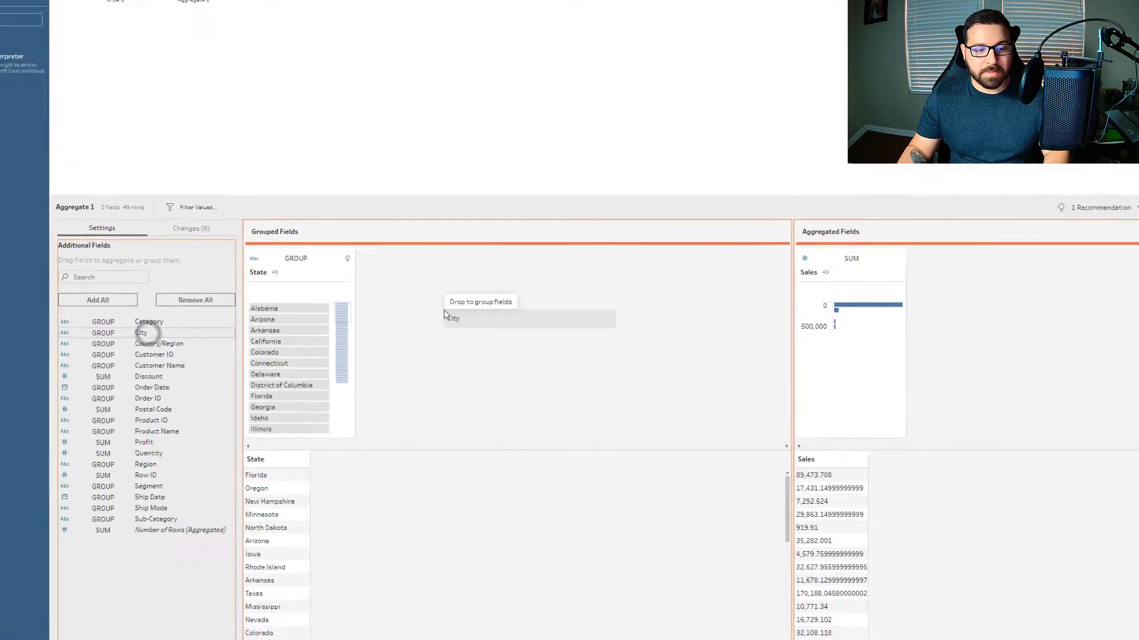
left_click_drag(444, 314, 442, 312)
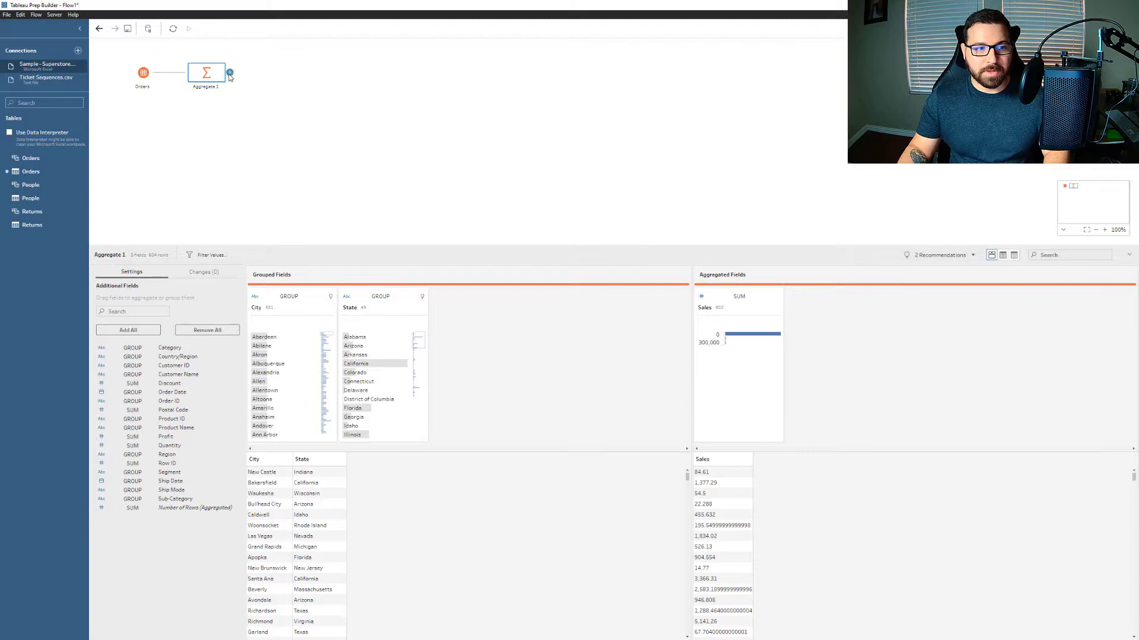
left_click(229, 72)
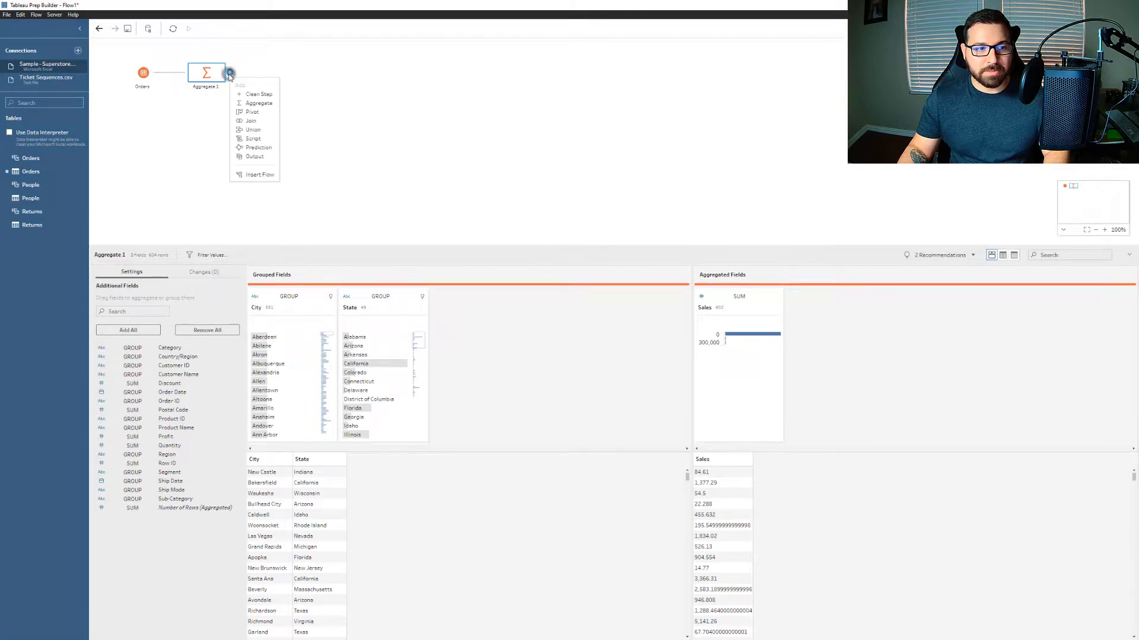
left_click(257, 97)
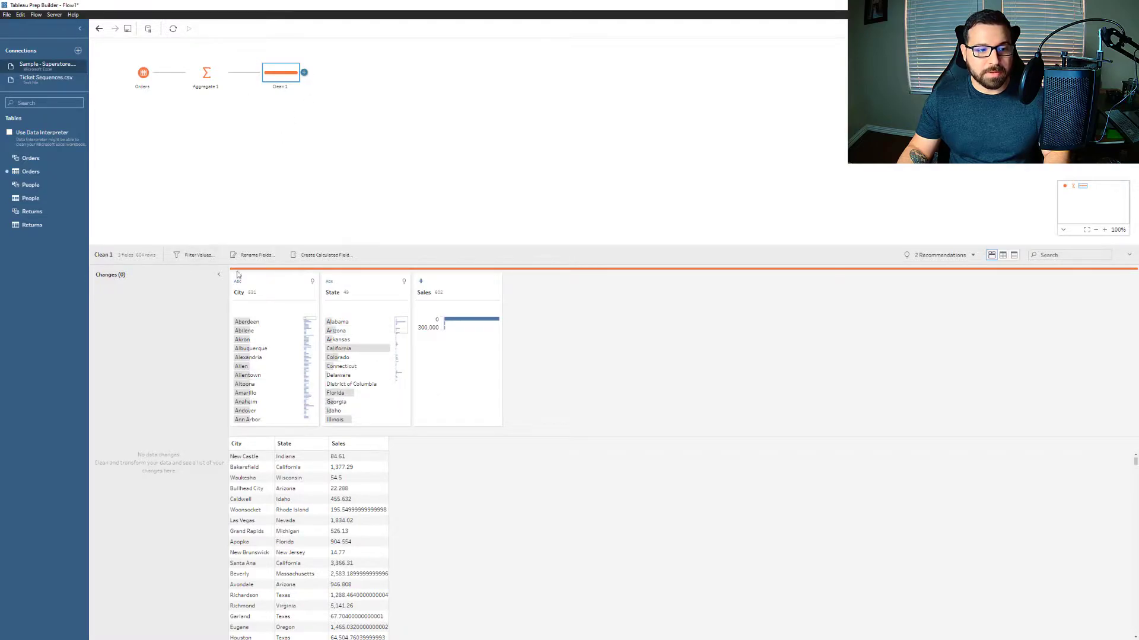
Open a new calculated field and look up the PARTITION and ORDERBY functions in the function reference.
left_click(318, 256)
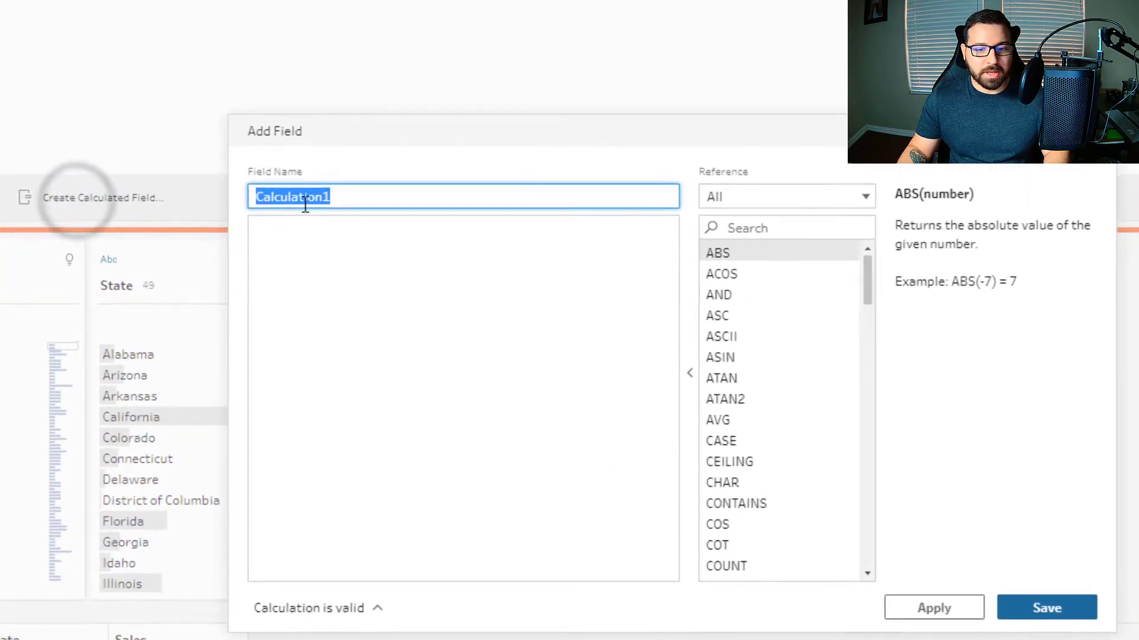
left_click(746, 226)
type("Par")
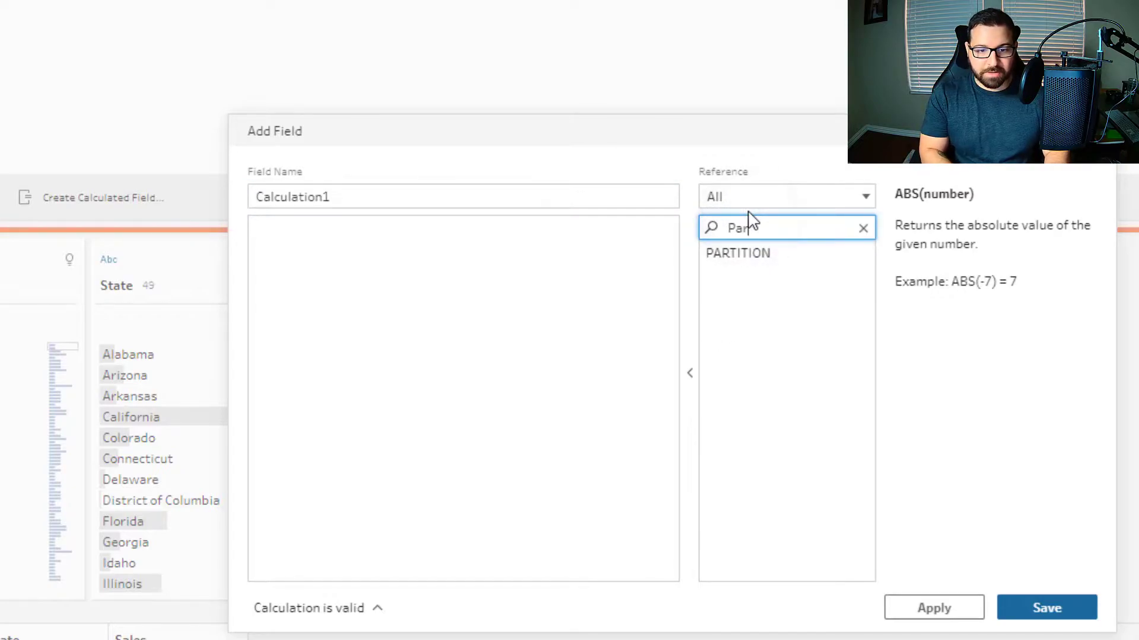
left_click(748, 252)
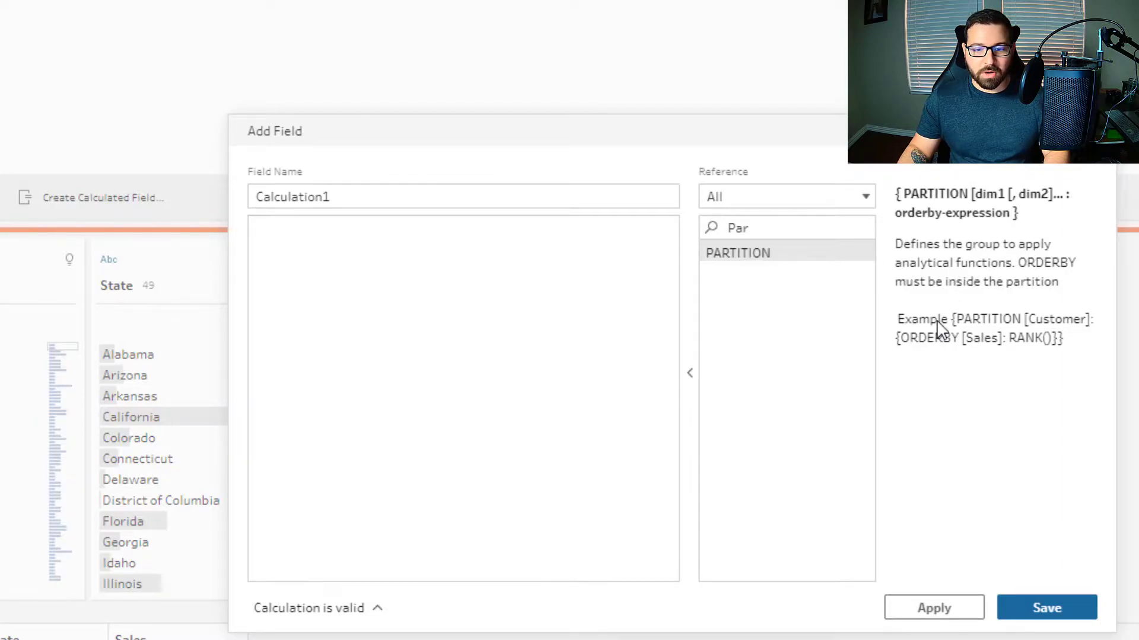
double_click(770, 228)
type("Ord")
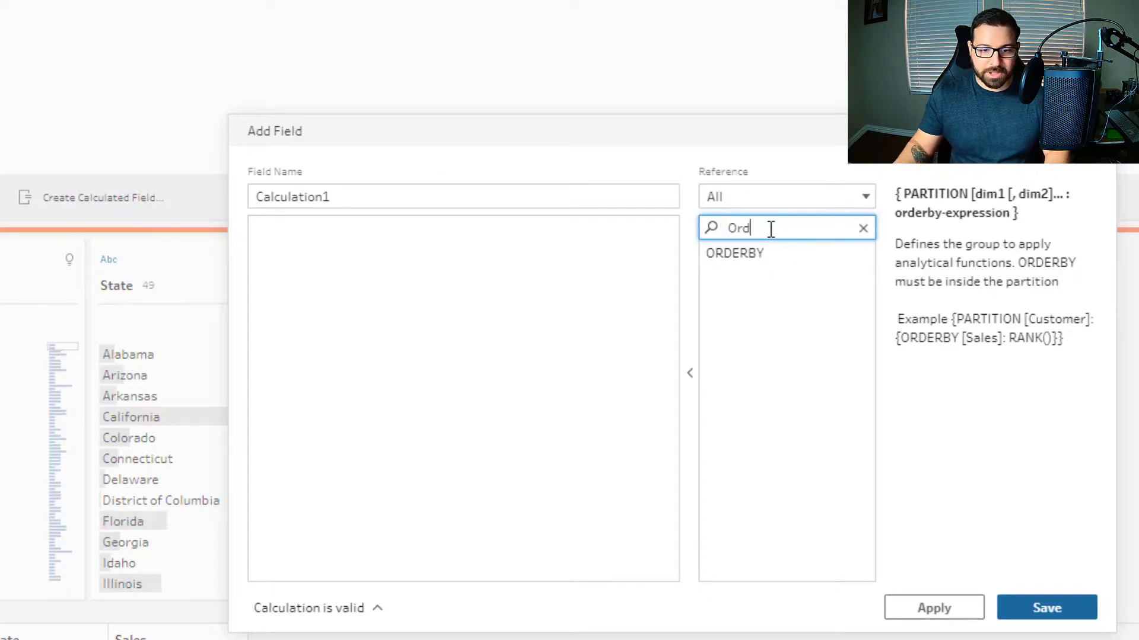
left_click(791, 249)
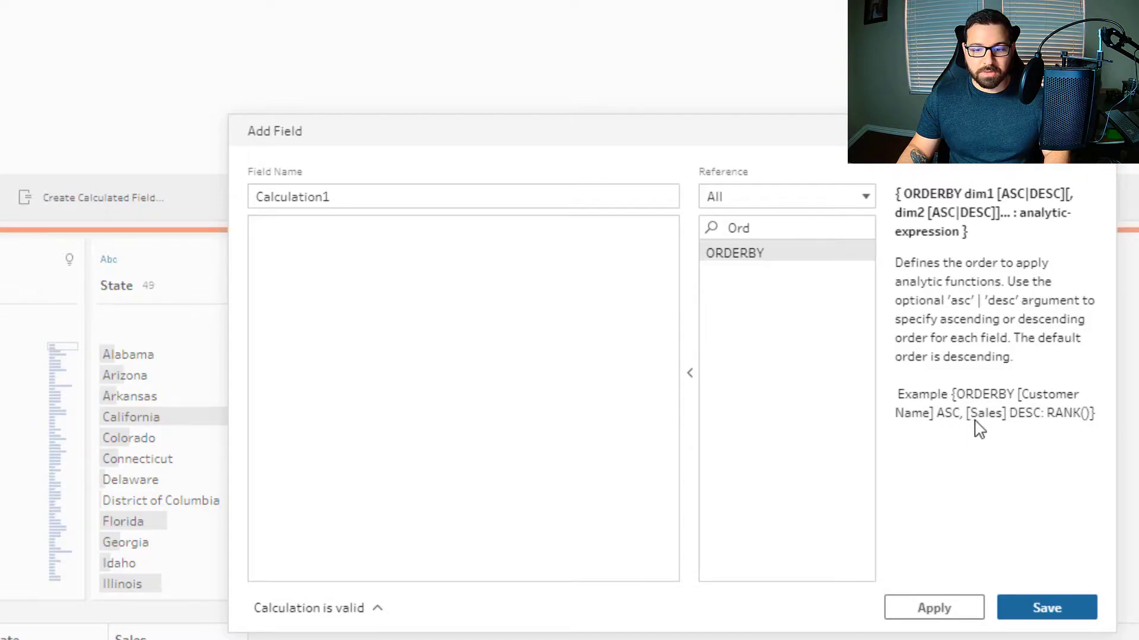
Write the overall ranking formula { ORDERBY [Sales]: RANK()} in the new calculated field.
left_click(463, 300)
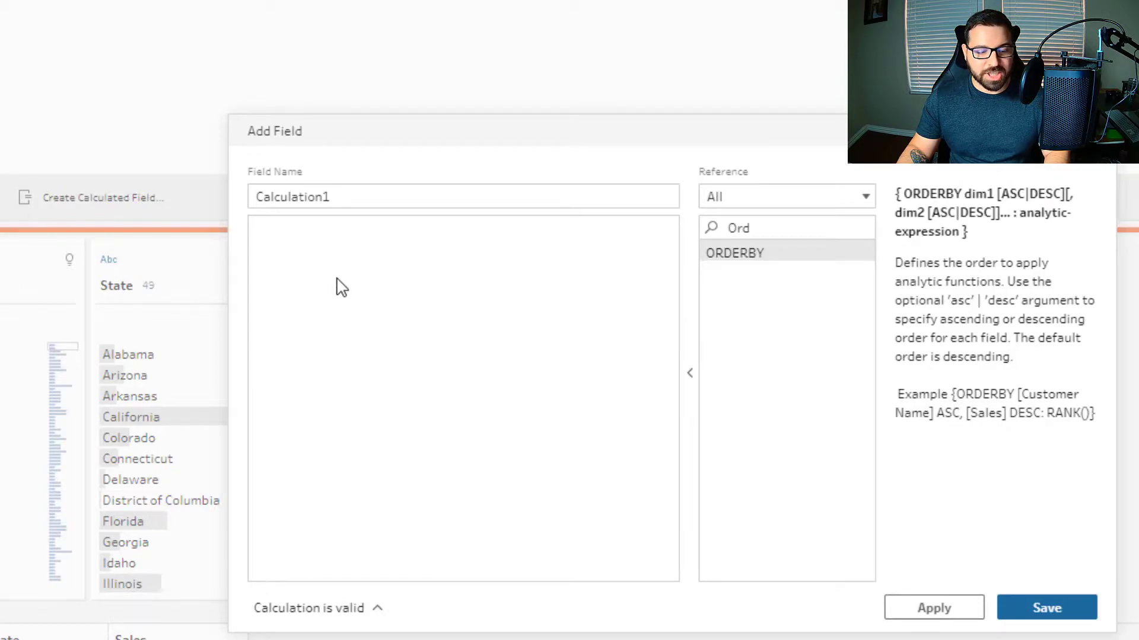
type("Ord")
key("Return")
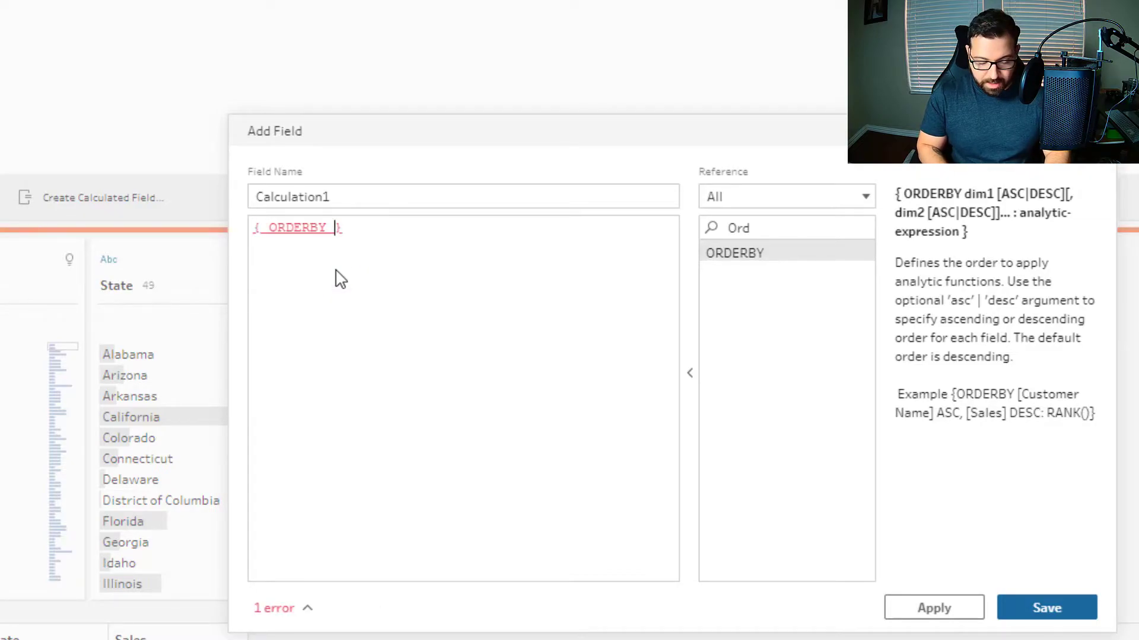
type("S")
key("Return")
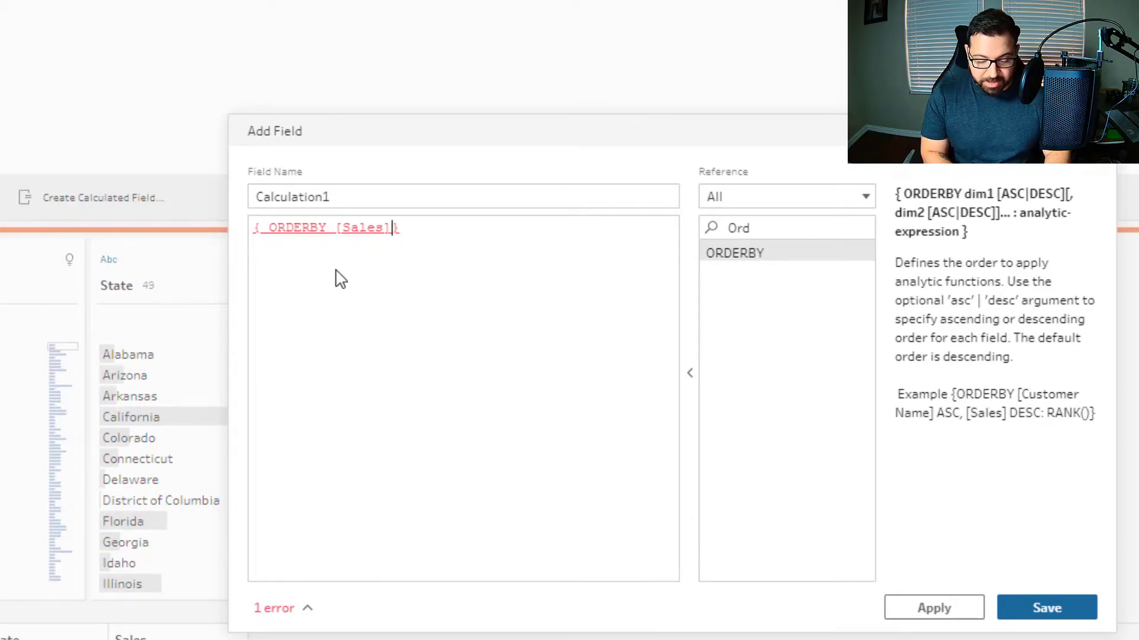
type(": RANK(")
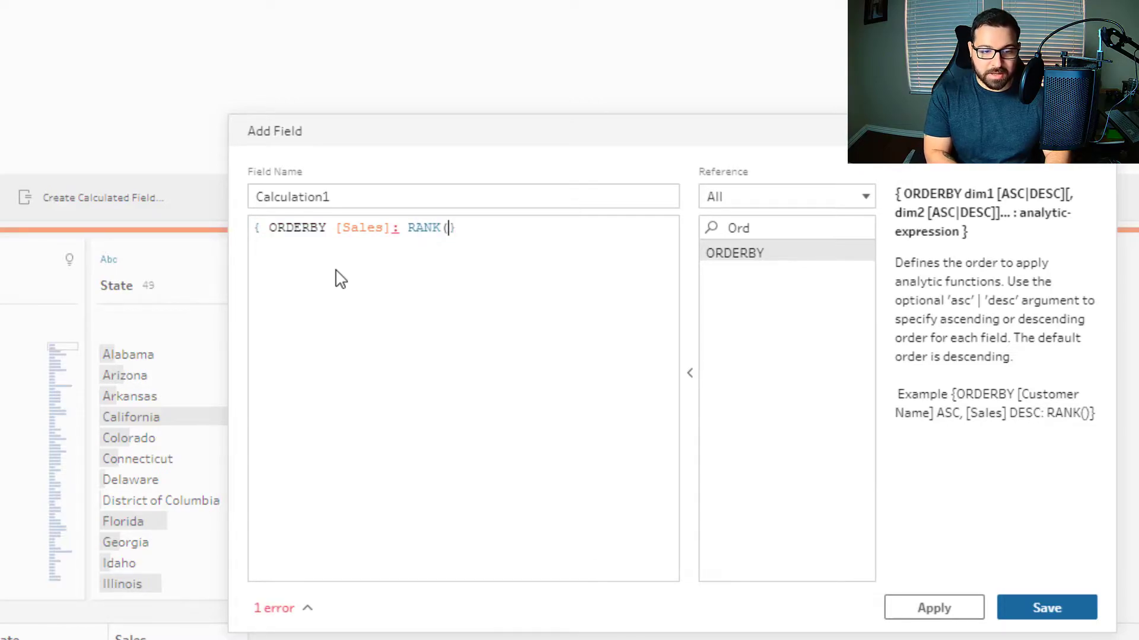
type(")")
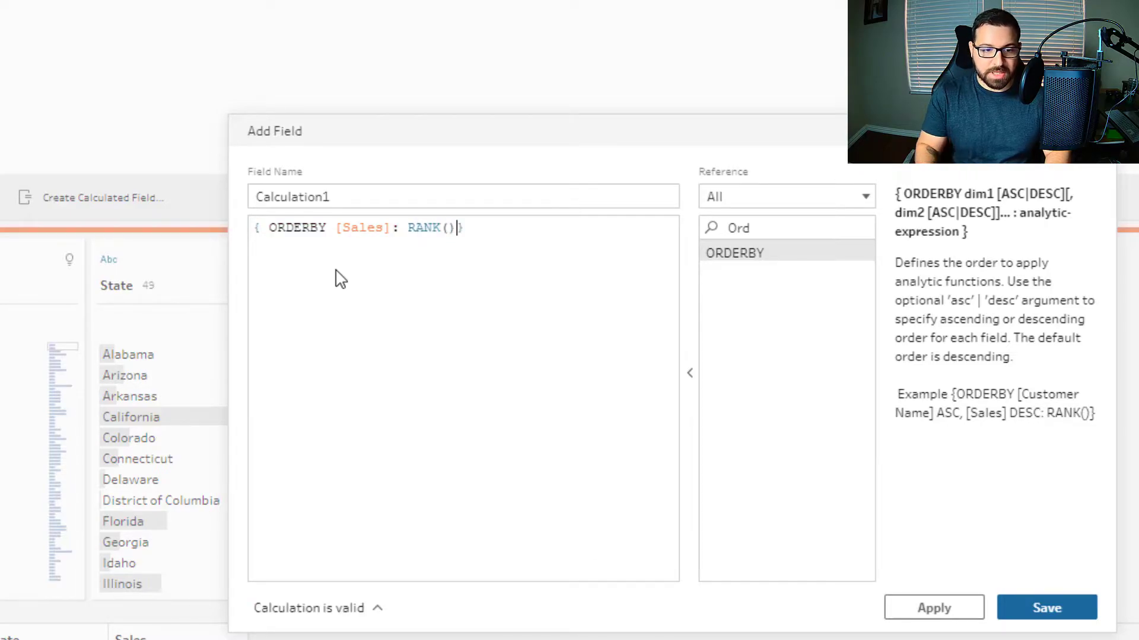
Name the calculated field Sales Rank and save it.
left_click(346, 217)
double_click(348, 197)
type("Sales Rank")
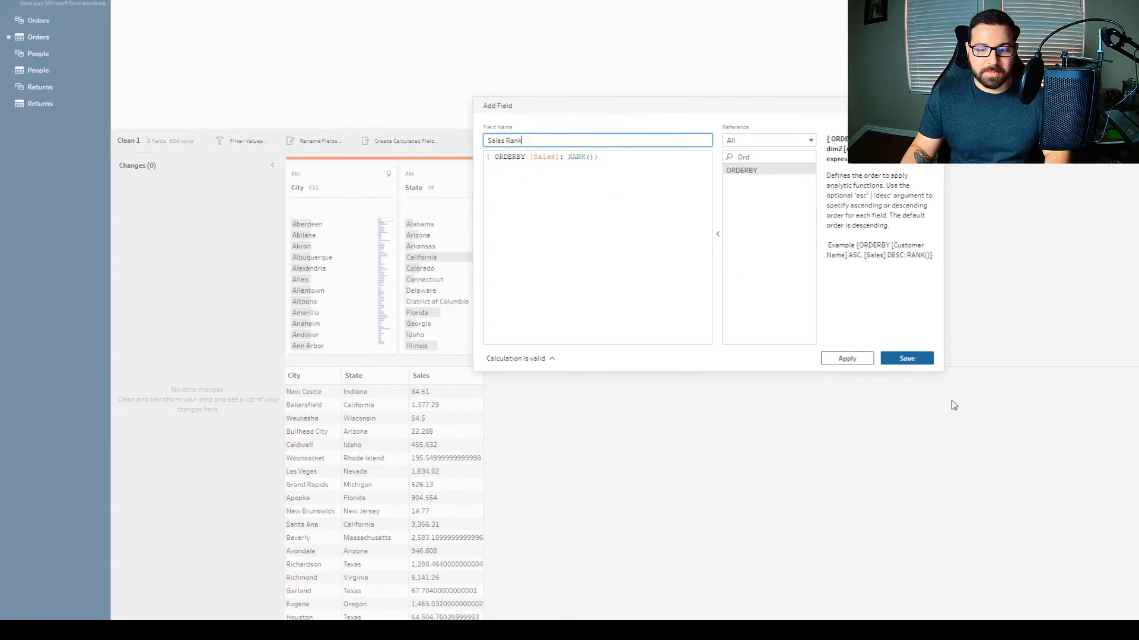
left_click(906, 359)
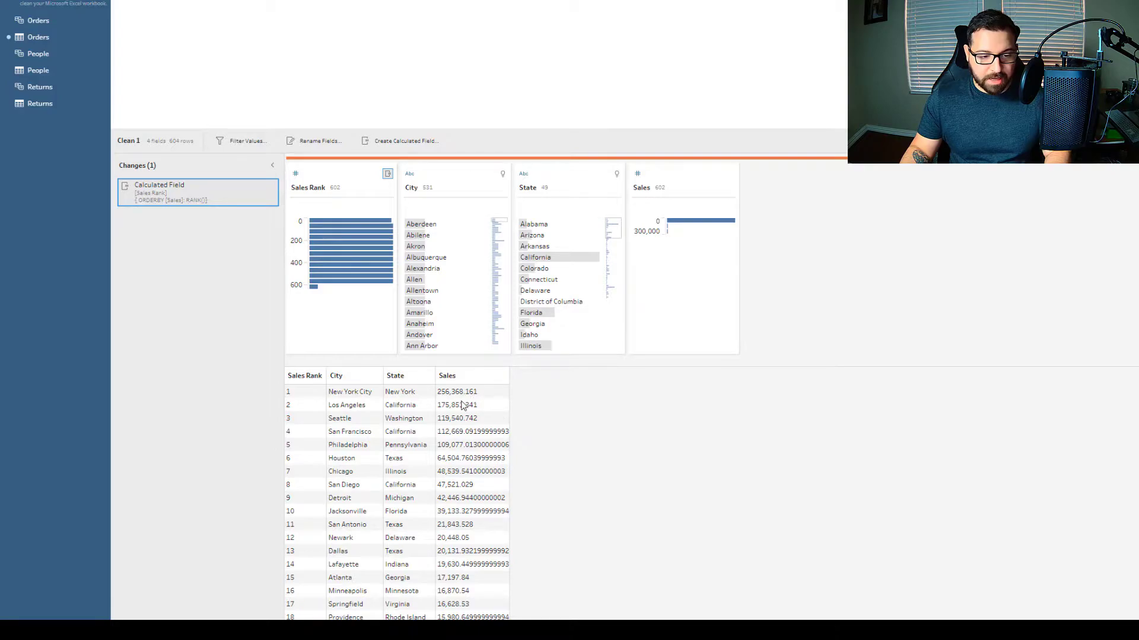
Examine the data rows to check the order of Sales Rank against the city sales.
scroll(461, 409, "down", 5)
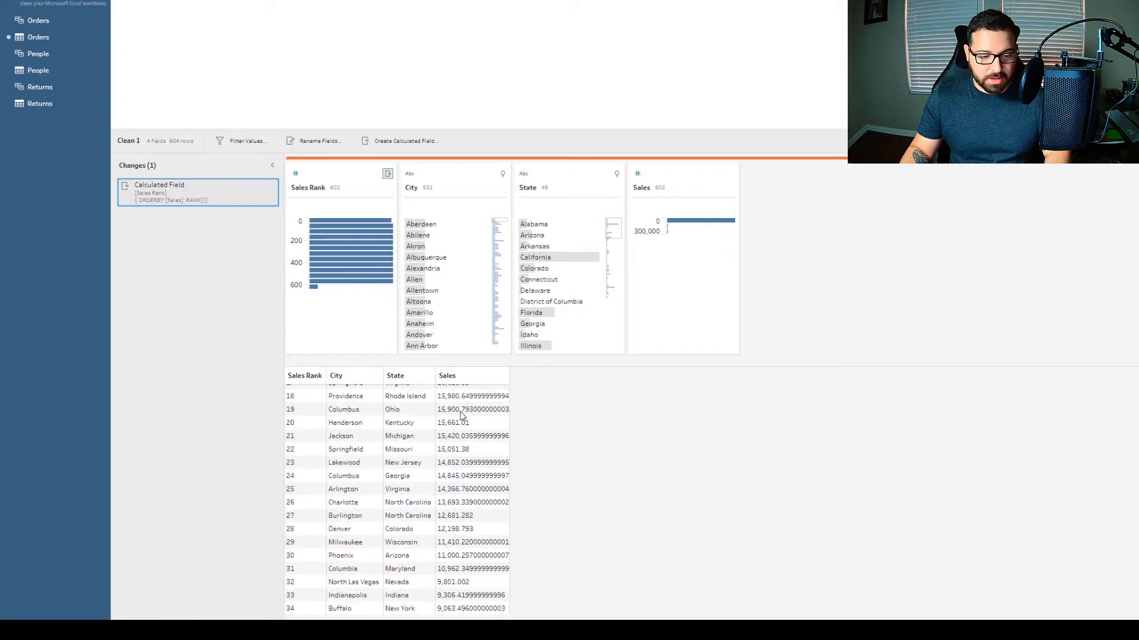
scroll(478, 557, "down", 20)
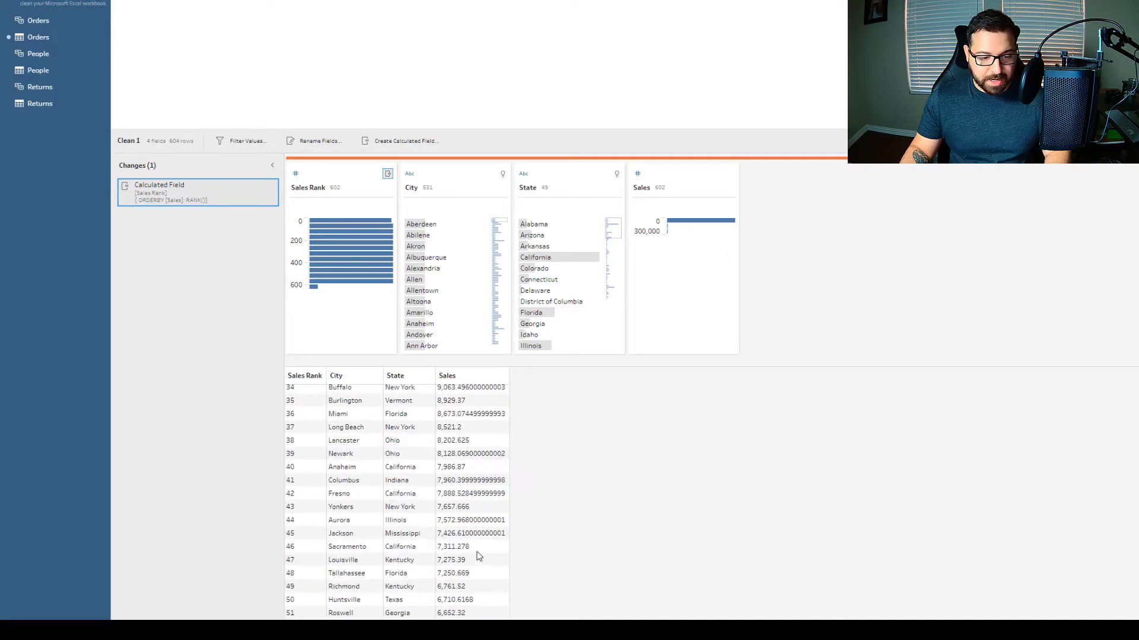
scroll(479, 560, "down", 19)
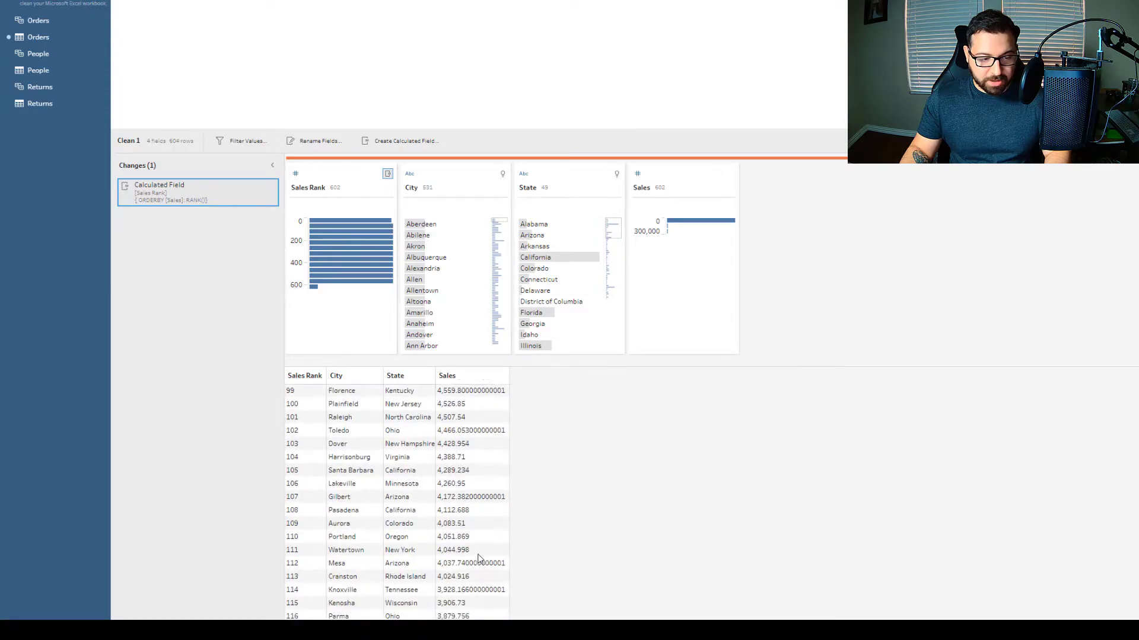
scroll(479, 559, "down", 15)
scroll(478, 561, "up", 20)
scroll(478, 562, "up", 20)
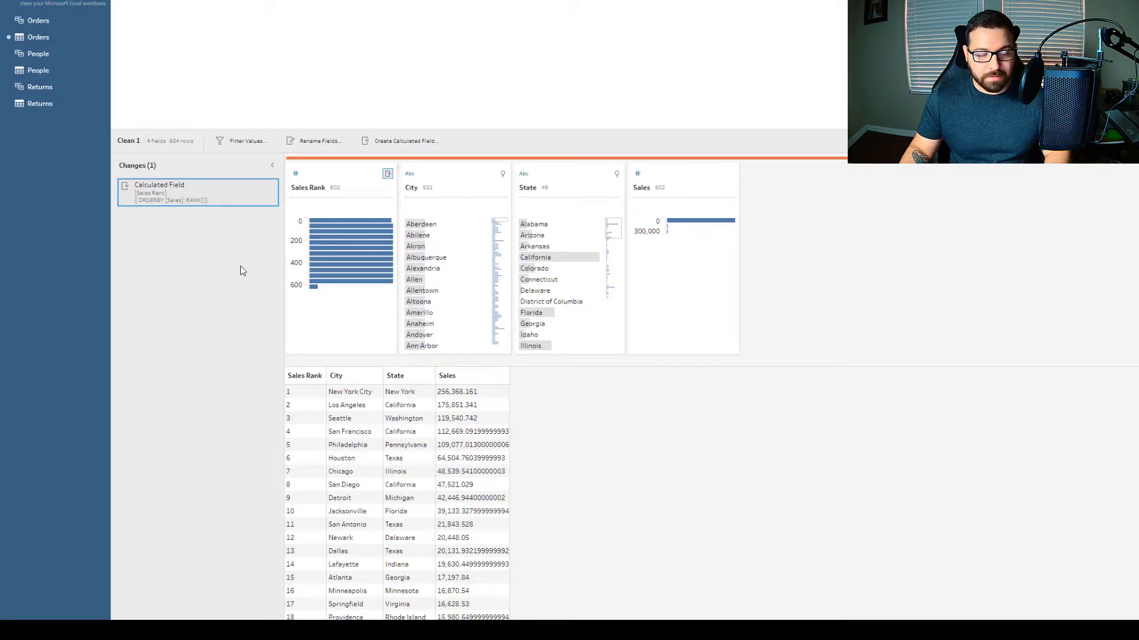
Create another calculated field and begin its formula with a PARTITION expression on [State].
left_click(415, 145)
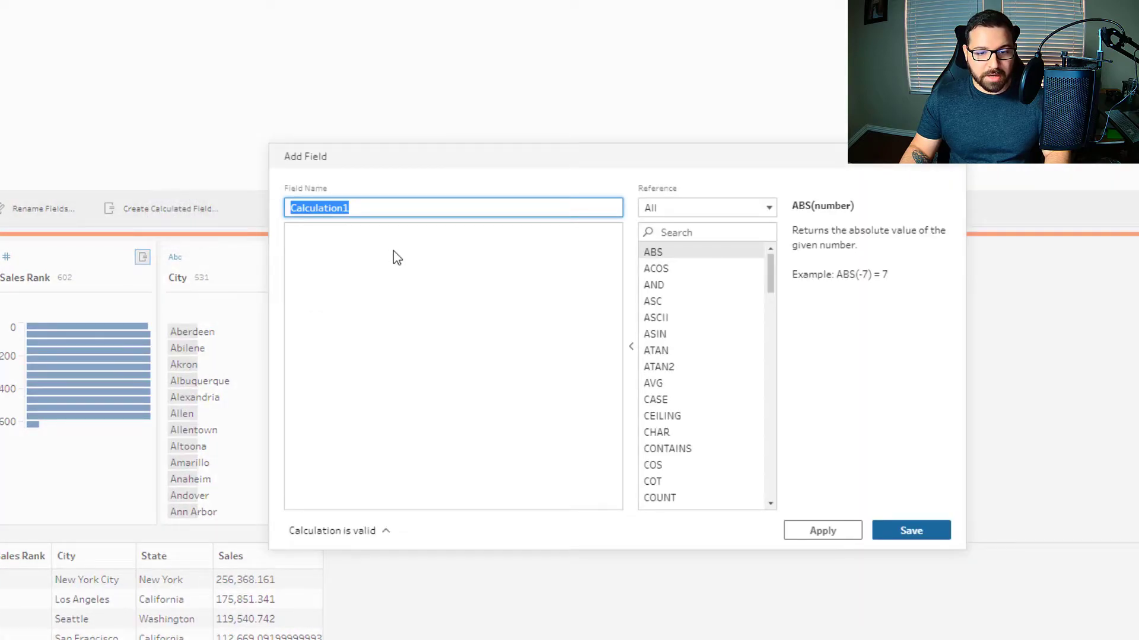
left_click(454, 259)
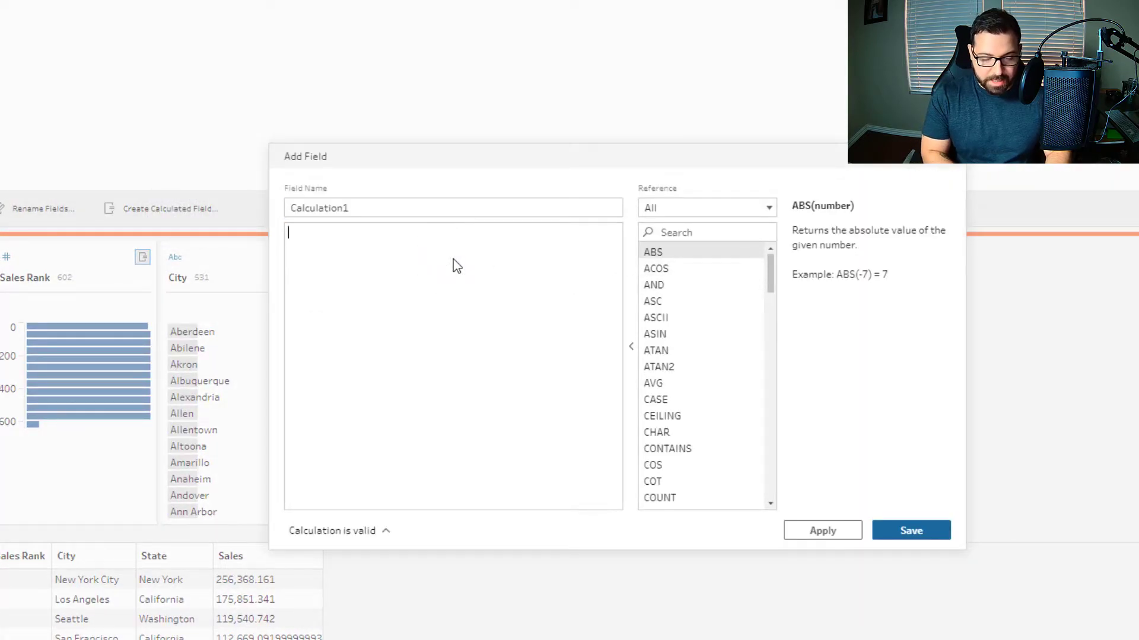
type("{")
key("Return")
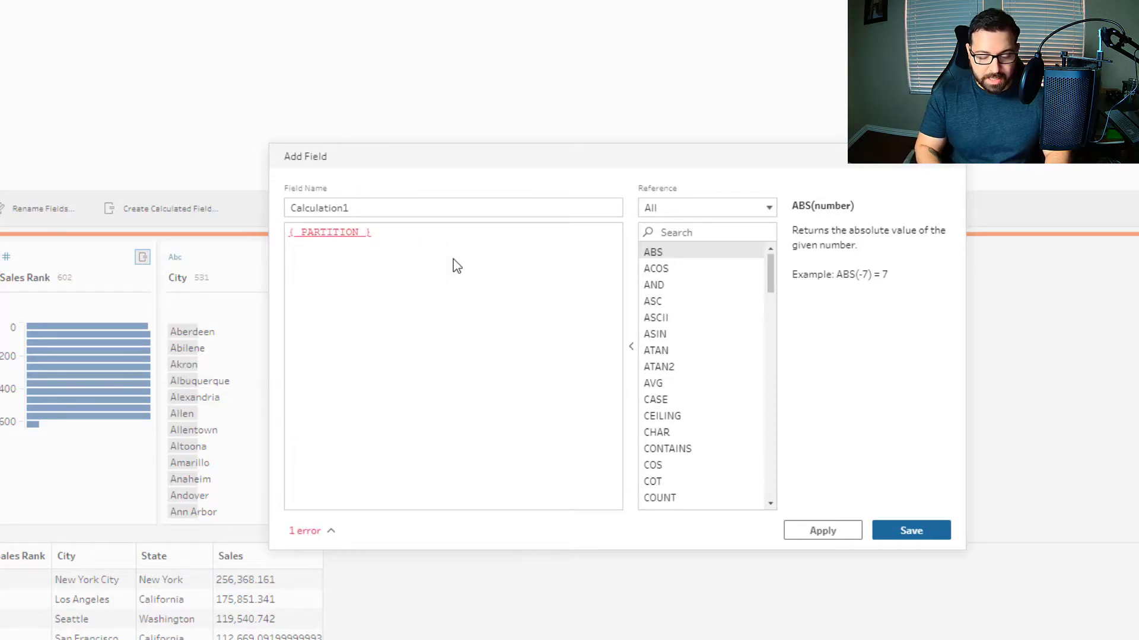
type("[St")
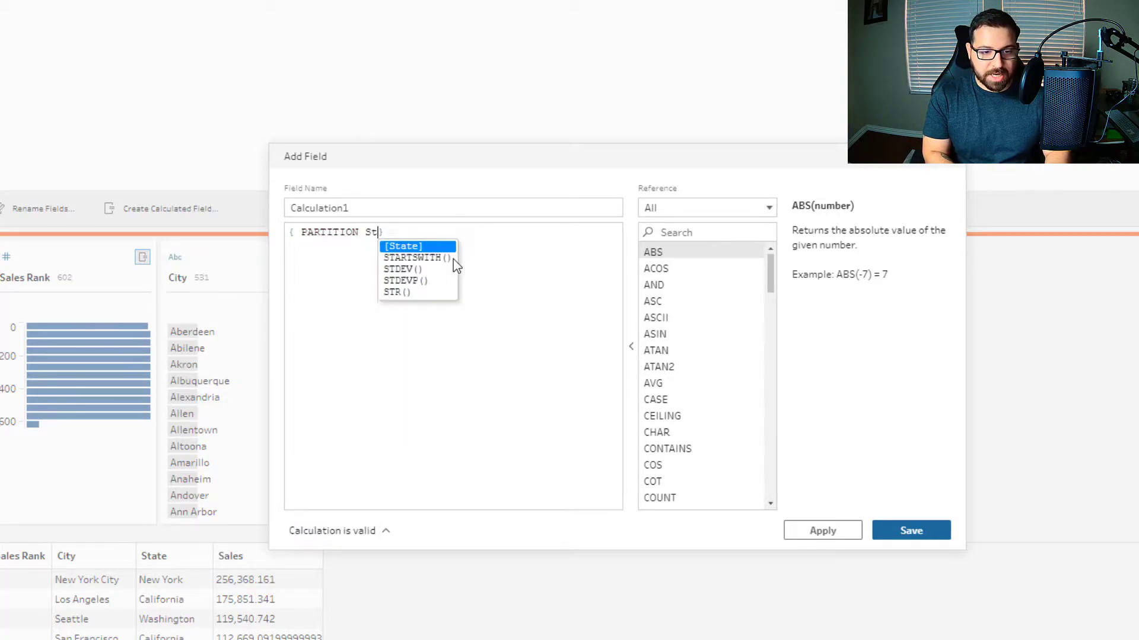
key("Return")
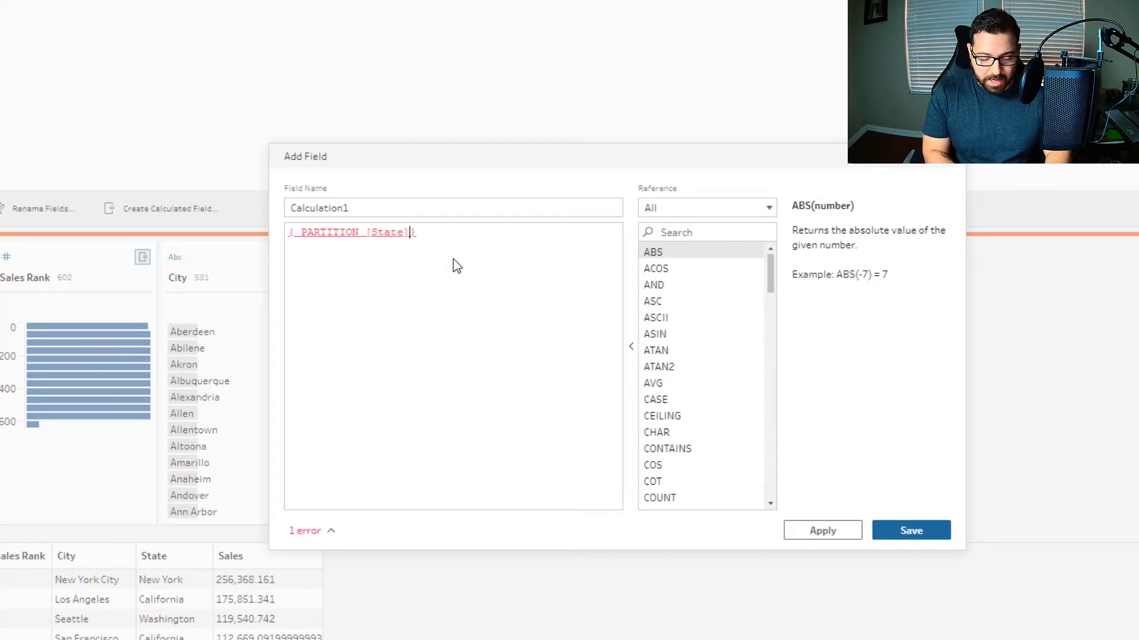
Complete the state partition formula by nesting { ORDERBY [Sales]: RANK()} after the colon.
type(": O")
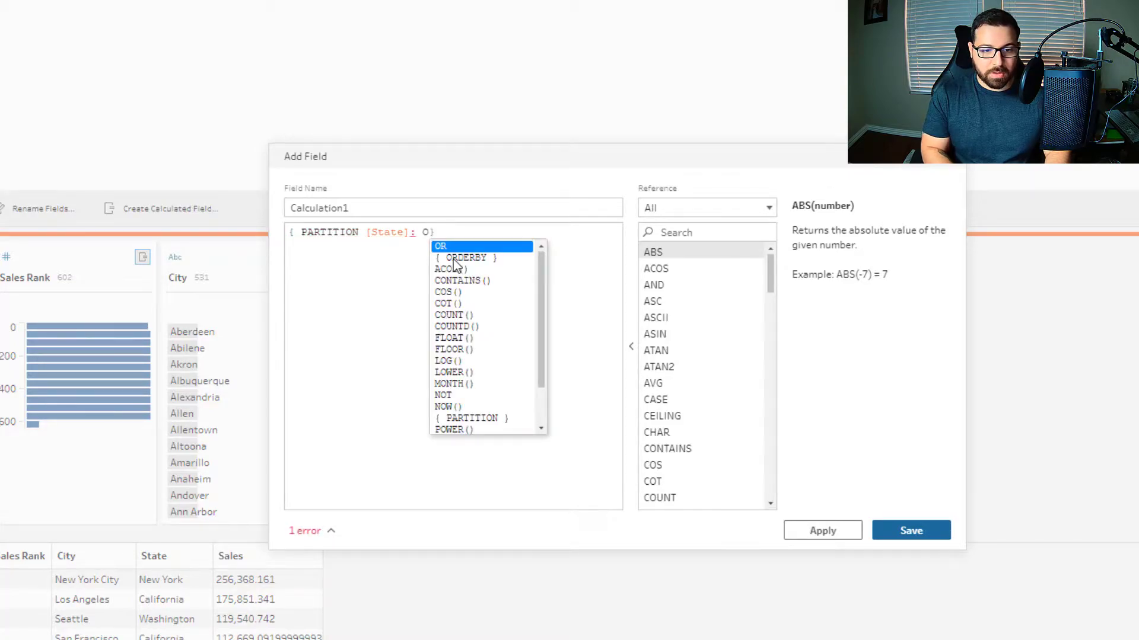
left_click(454, 261)
type("SALES")
key("Return")
type(": ")
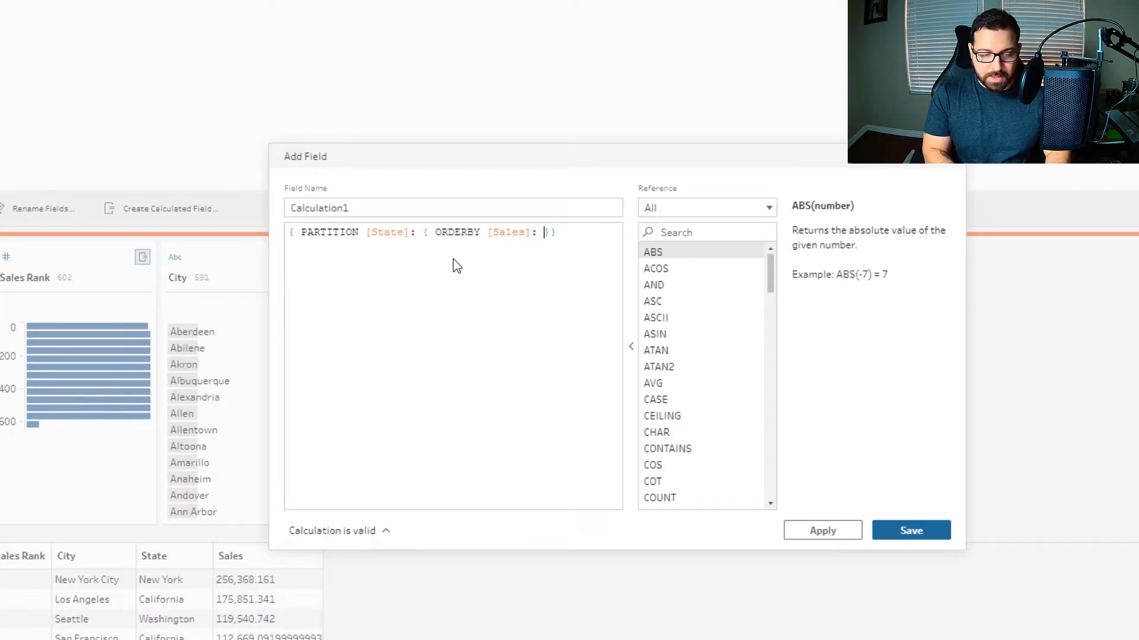
type("RANK")
key("Return")
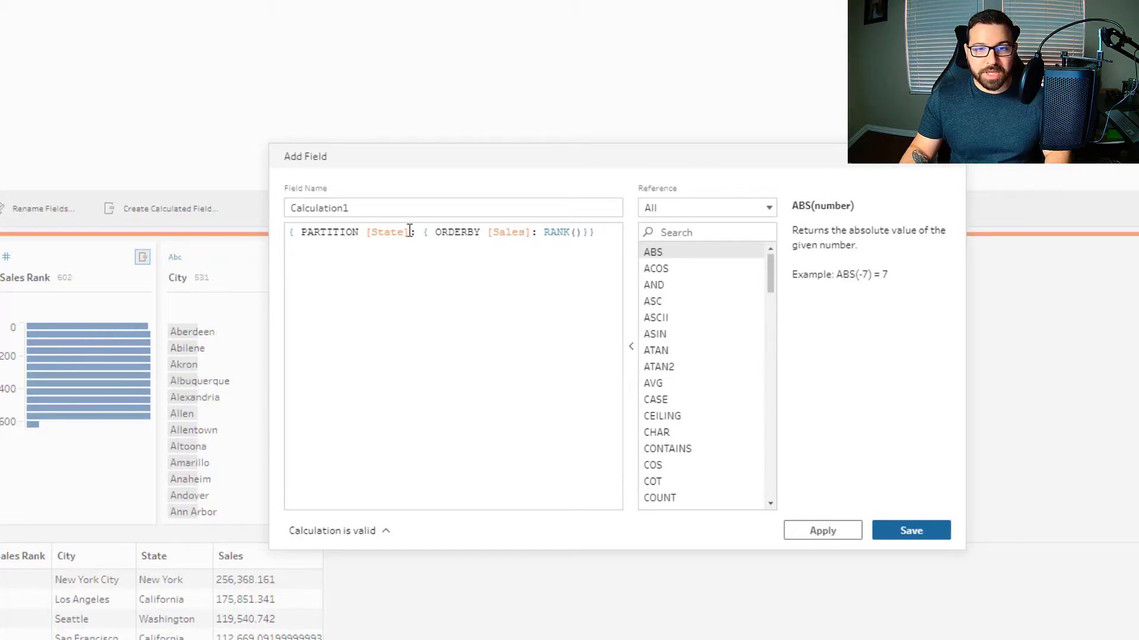
Name the partitioned calculation Sales Rank by State and save it.
double_click(401, 208)
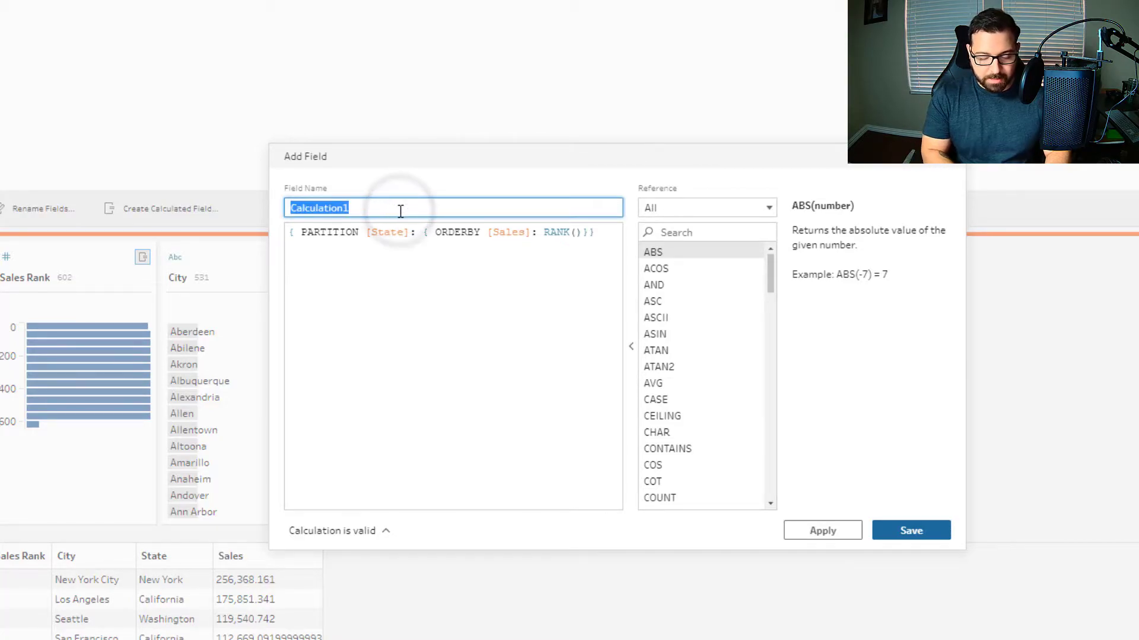
type("Sales Rank by State")
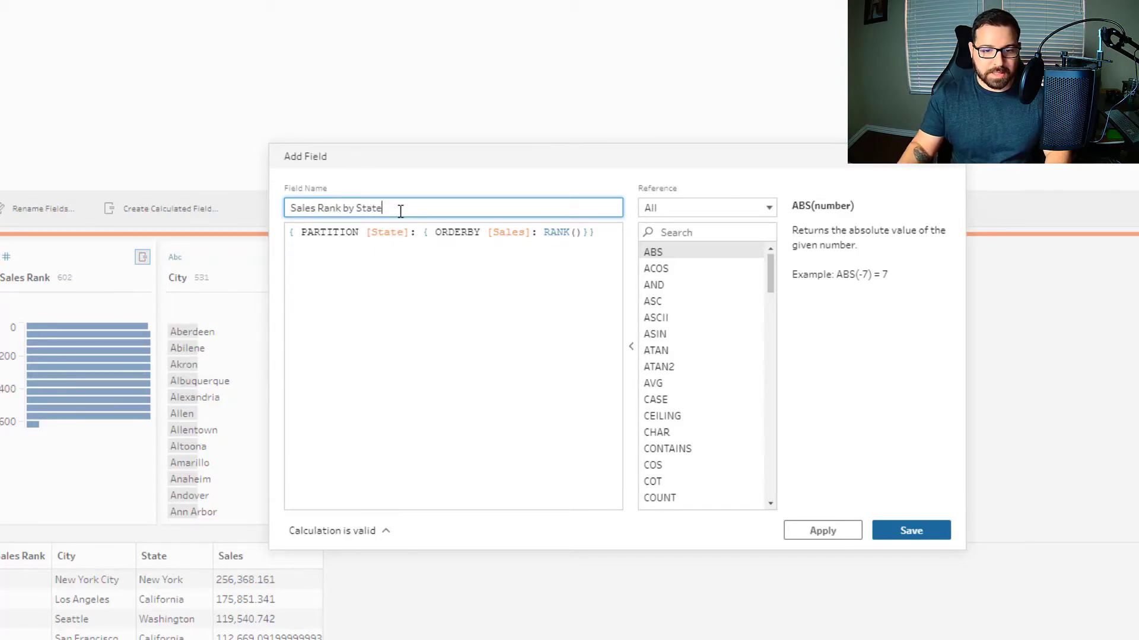
left_click(911, 530)
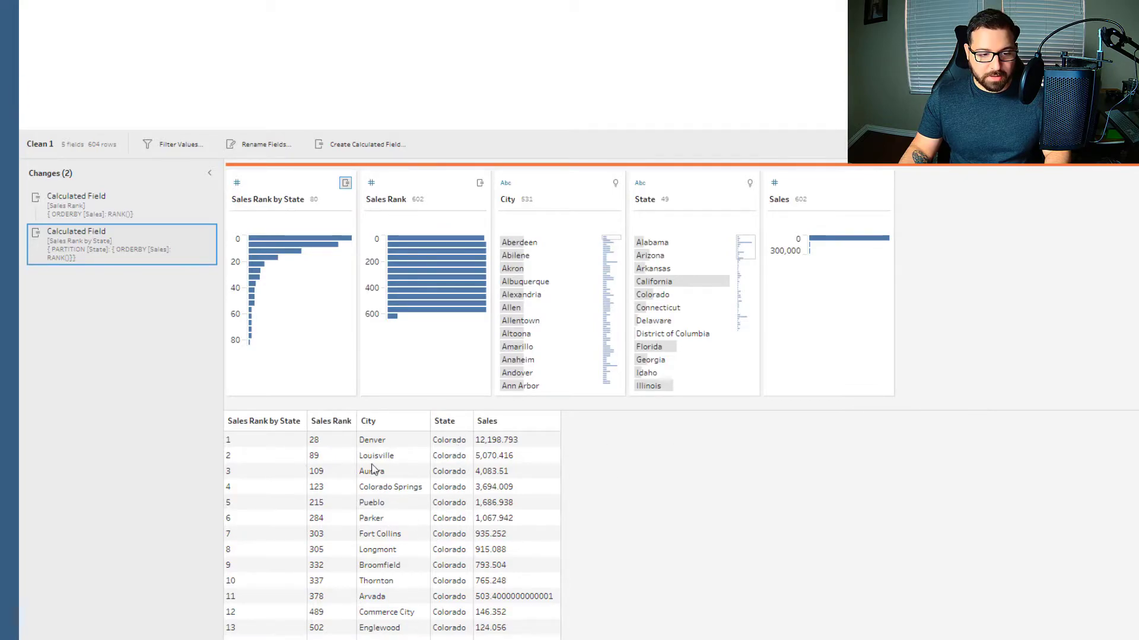
Examine the data rows to check how Sales Rank by State restarts for each state.
scroll(505, 466, "down", 2)
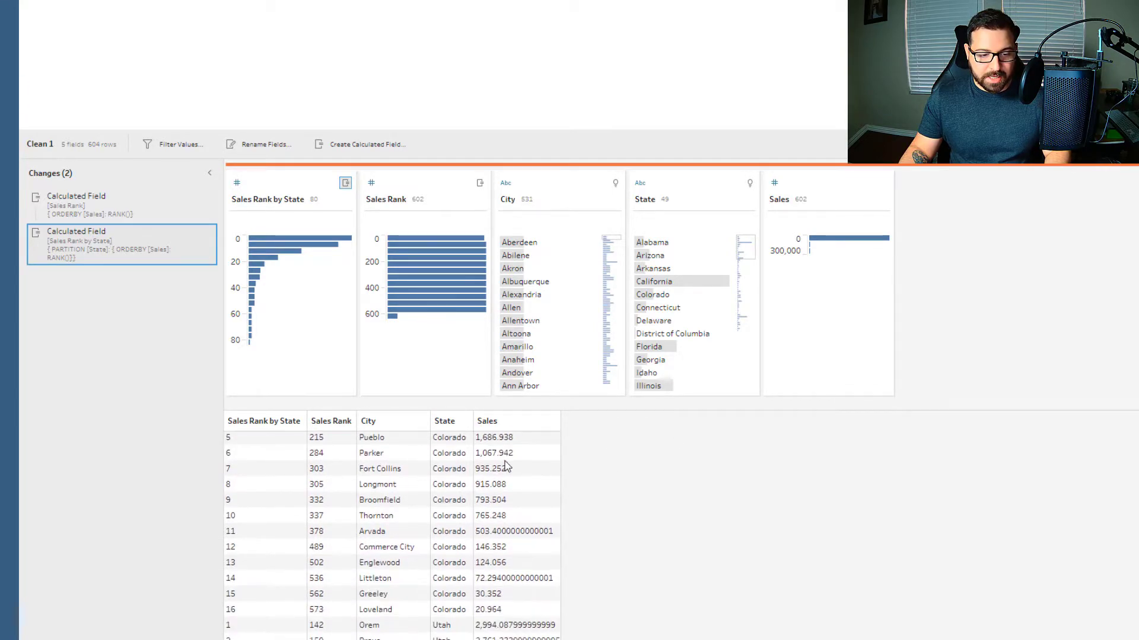
scroll(417, 579, "down", 2)
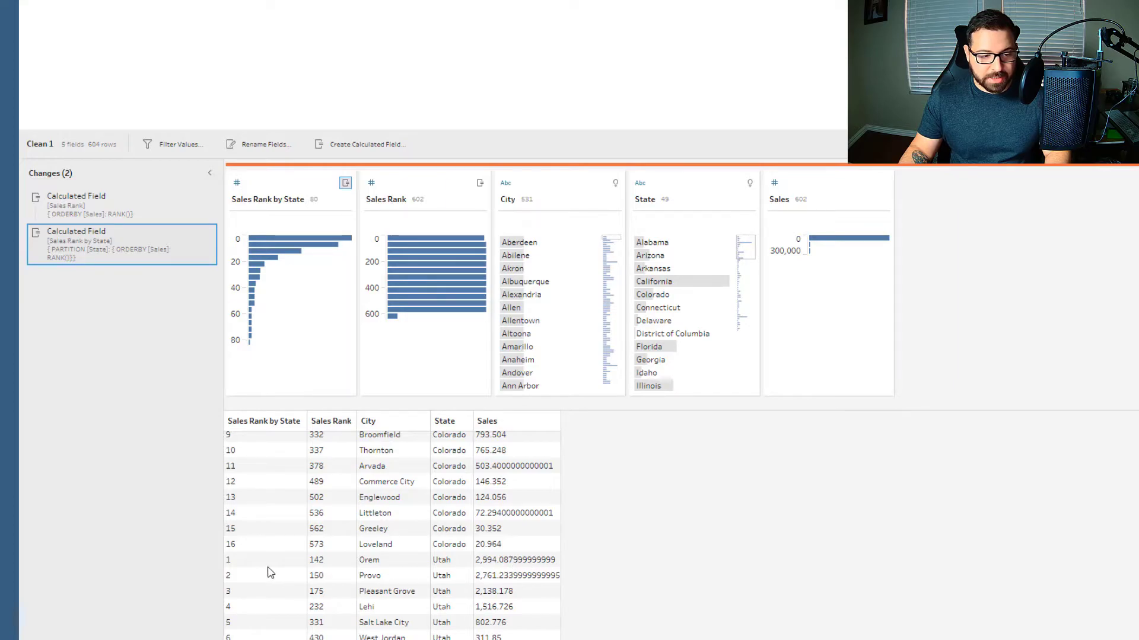
scroll(264, 569, "down", 4)
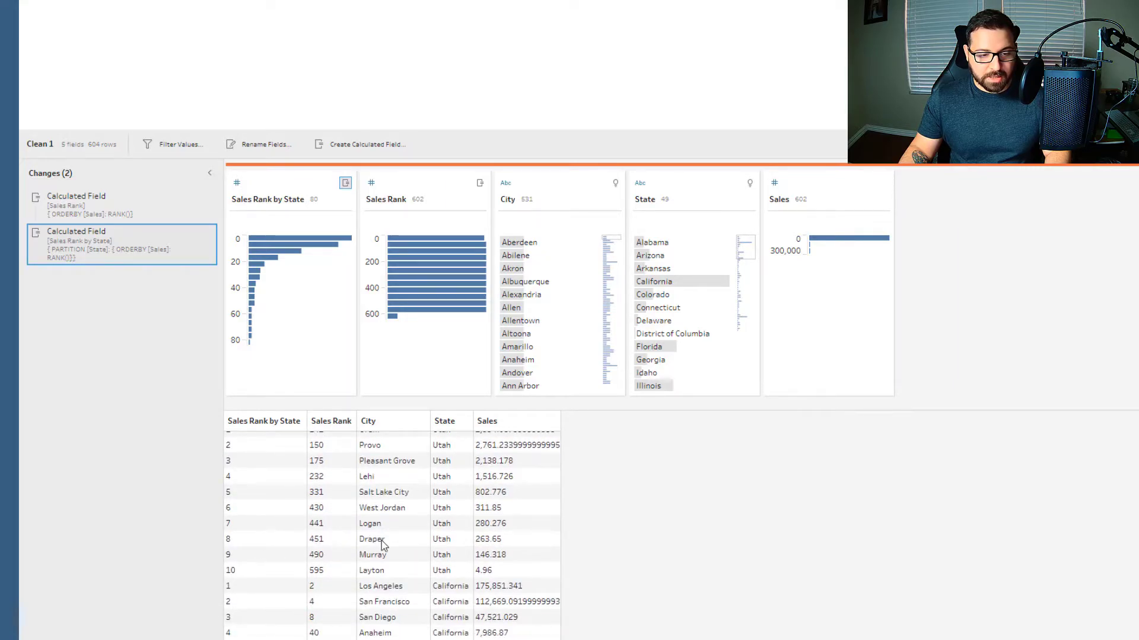
scroll(578, 545, "down", 15)
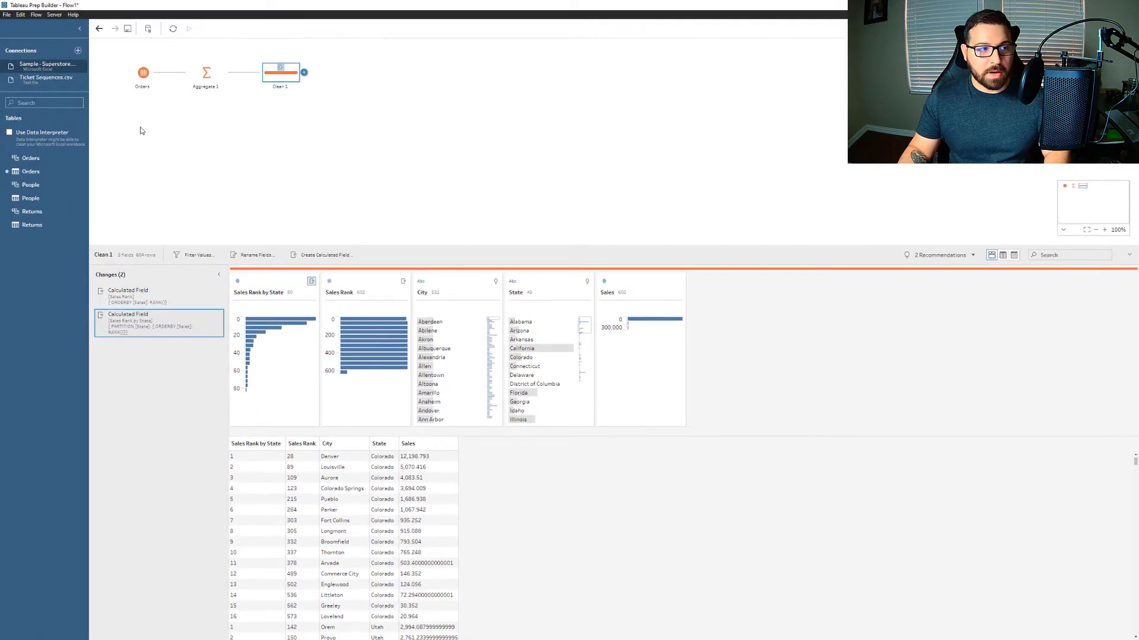
Add the Ticket Sequences table from Ticket Sequences.csv to the flow below Orders and attach a clean step to it.
left_click(56, 82)
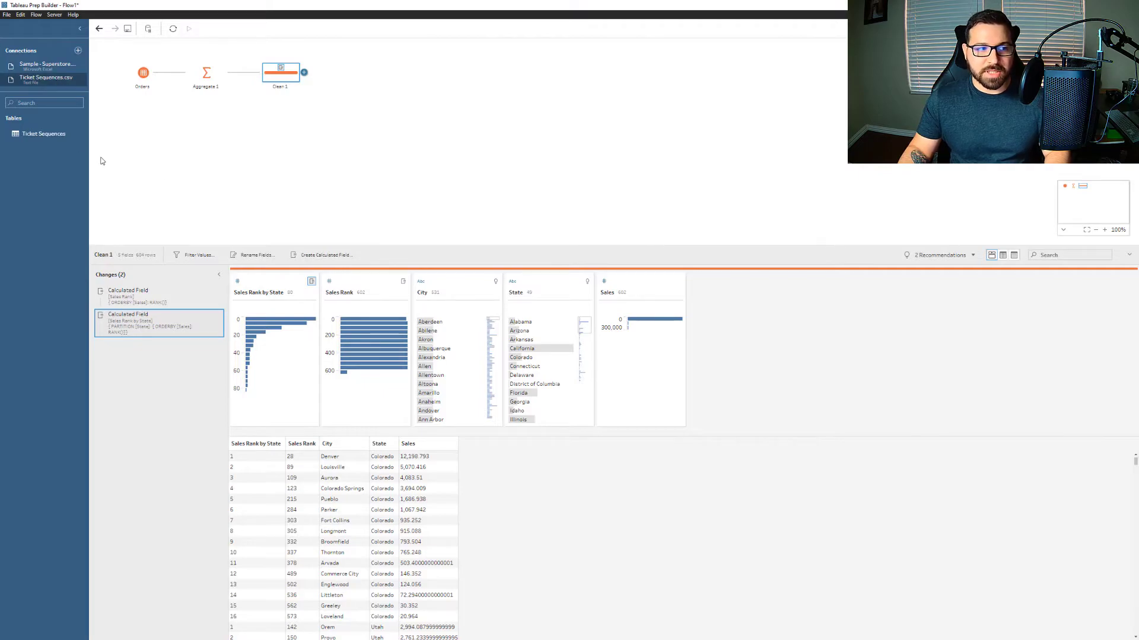
left_click_drag(56, 135, 159, 134)
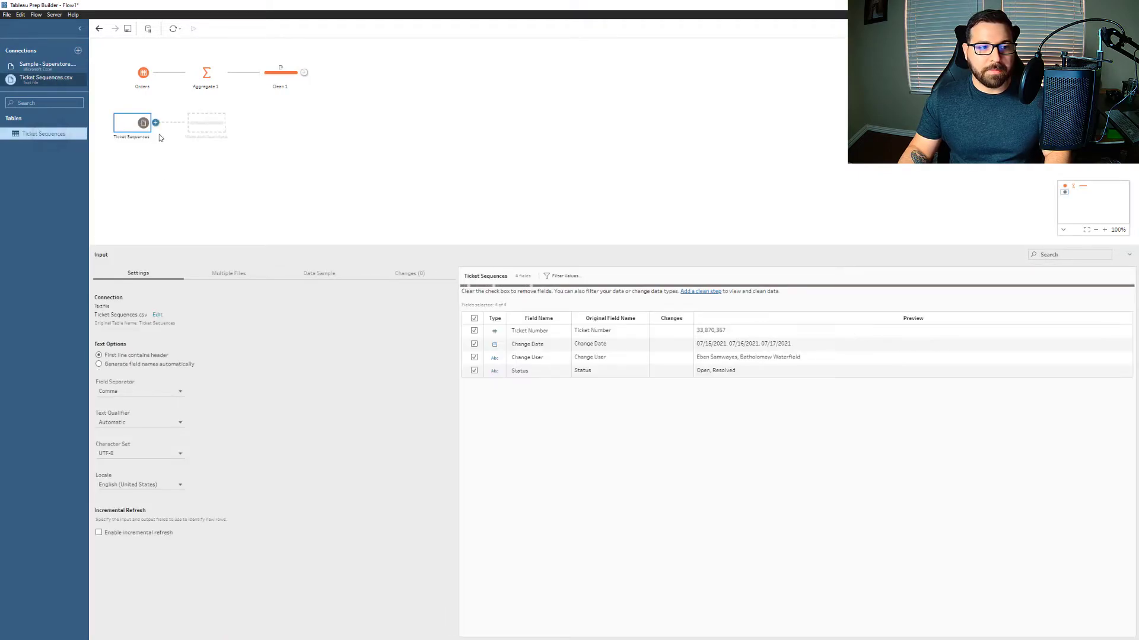
left_click(156, 123)
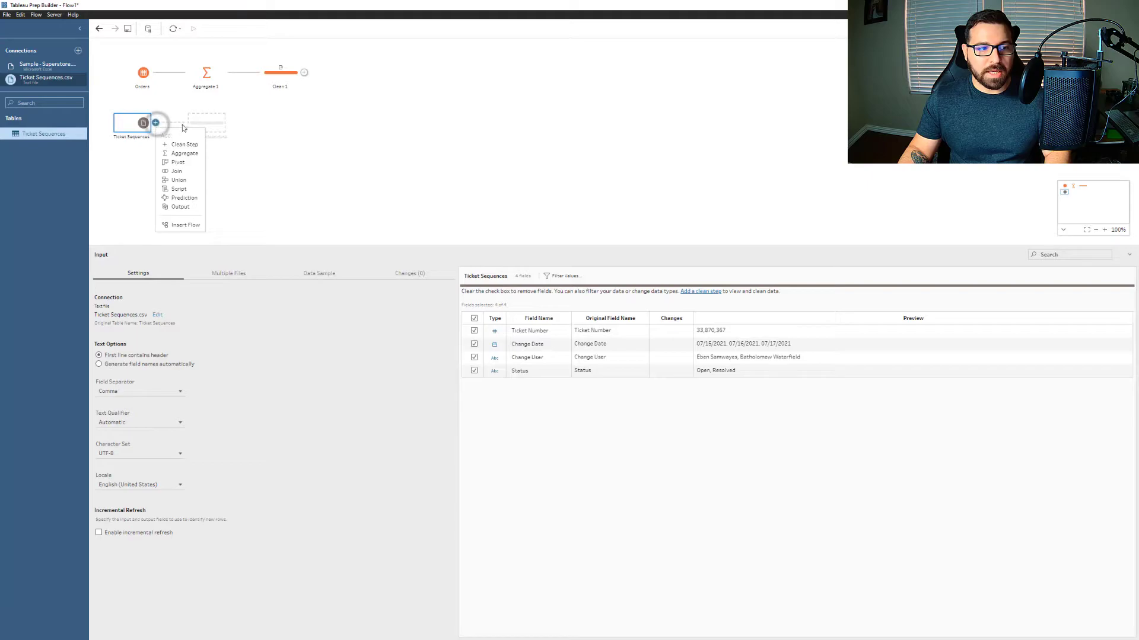
left_click(179, 145)
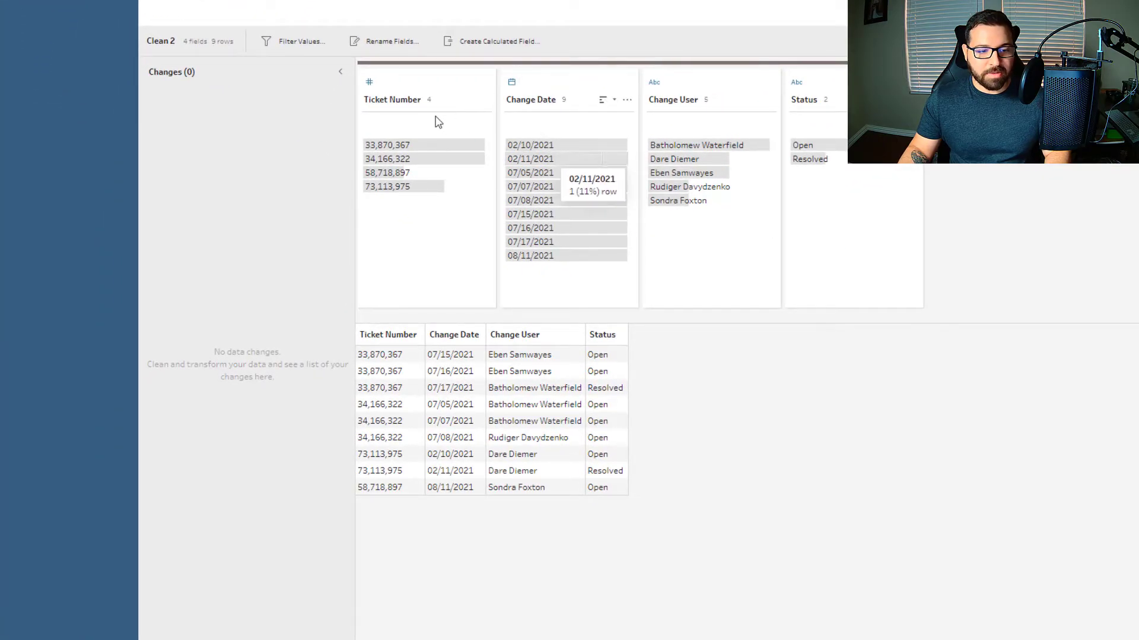
Change the data type of the Ticket Number field to String.
left_click(389, 102)
left_click(369, 82)
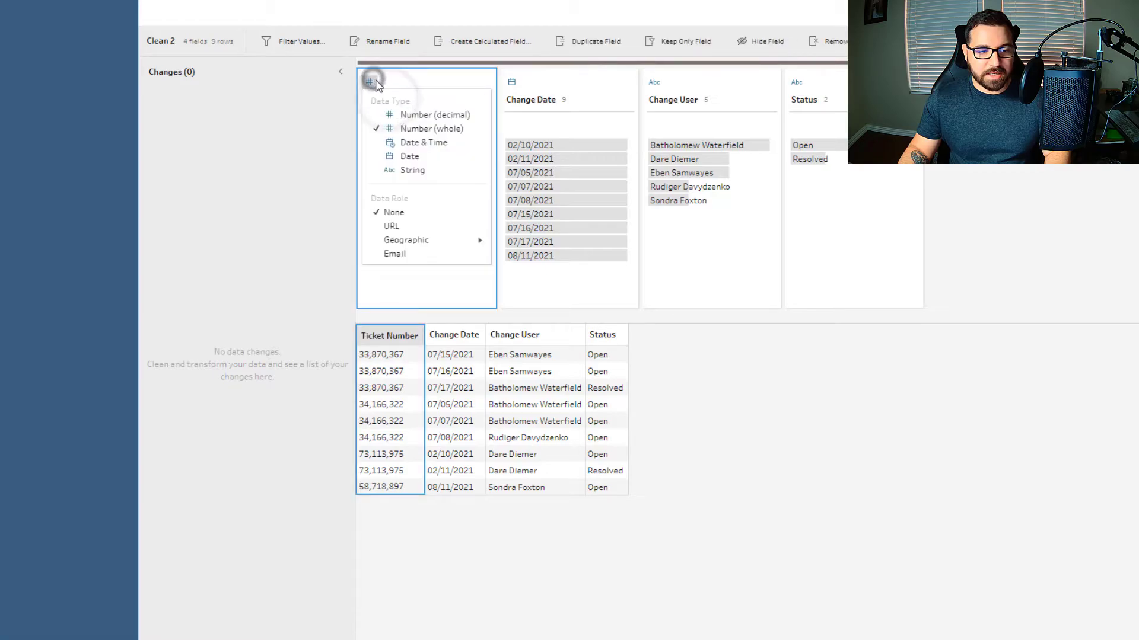
left_click(415, 170)
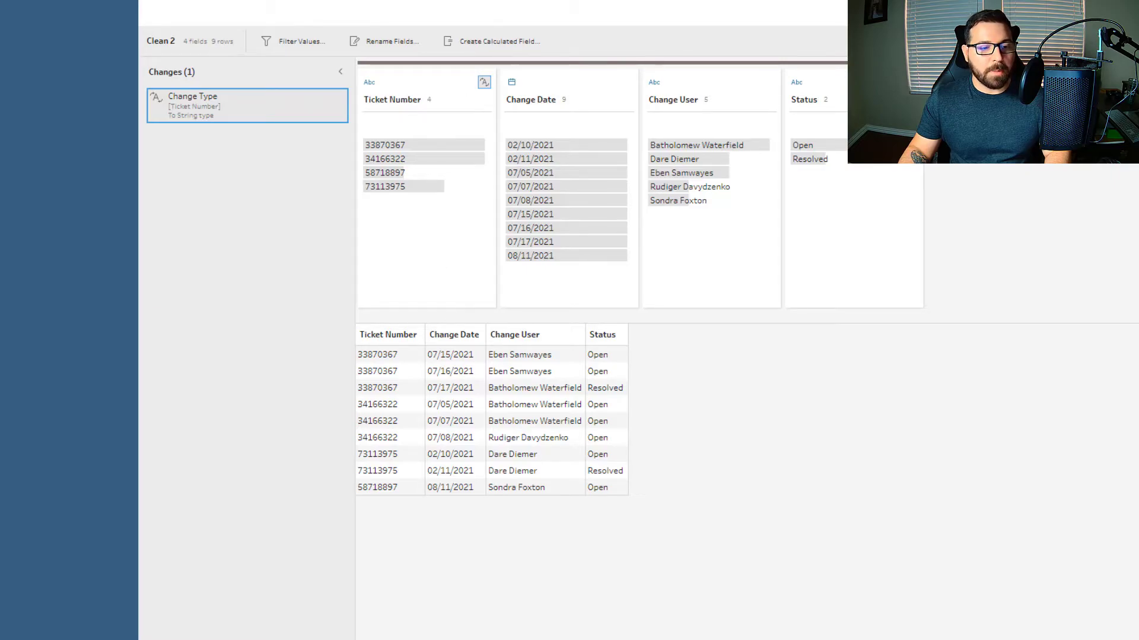
Create a calculated field named Ticket Sequence and begin its formula with a PARTITION expression on [Ticket Number].
left_click(498, 42)
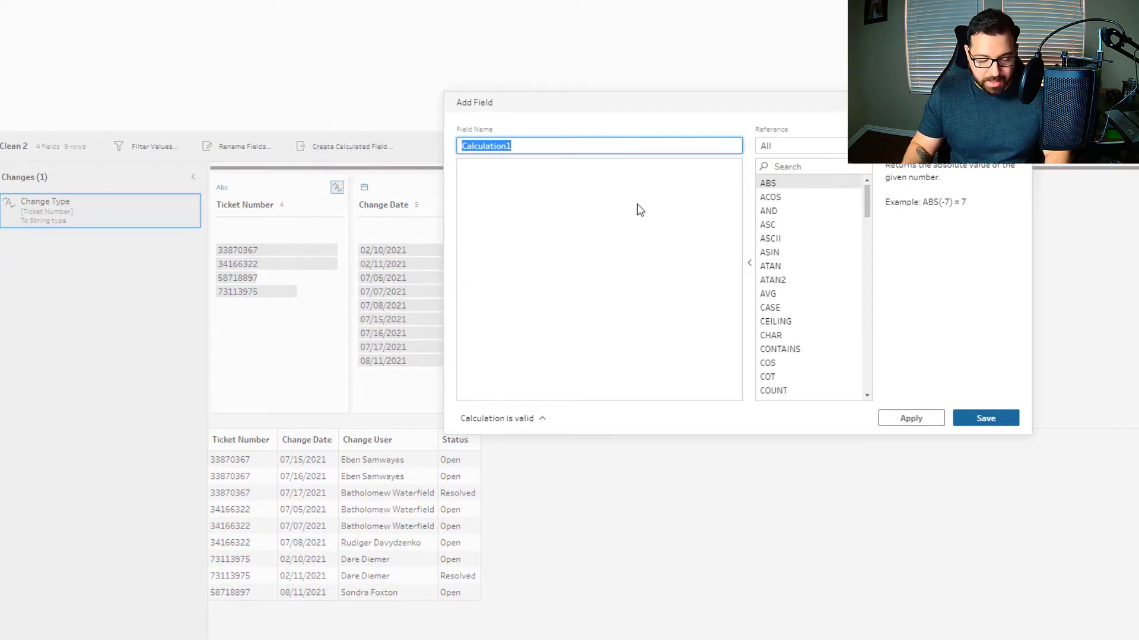
type("Ticket Sequence")
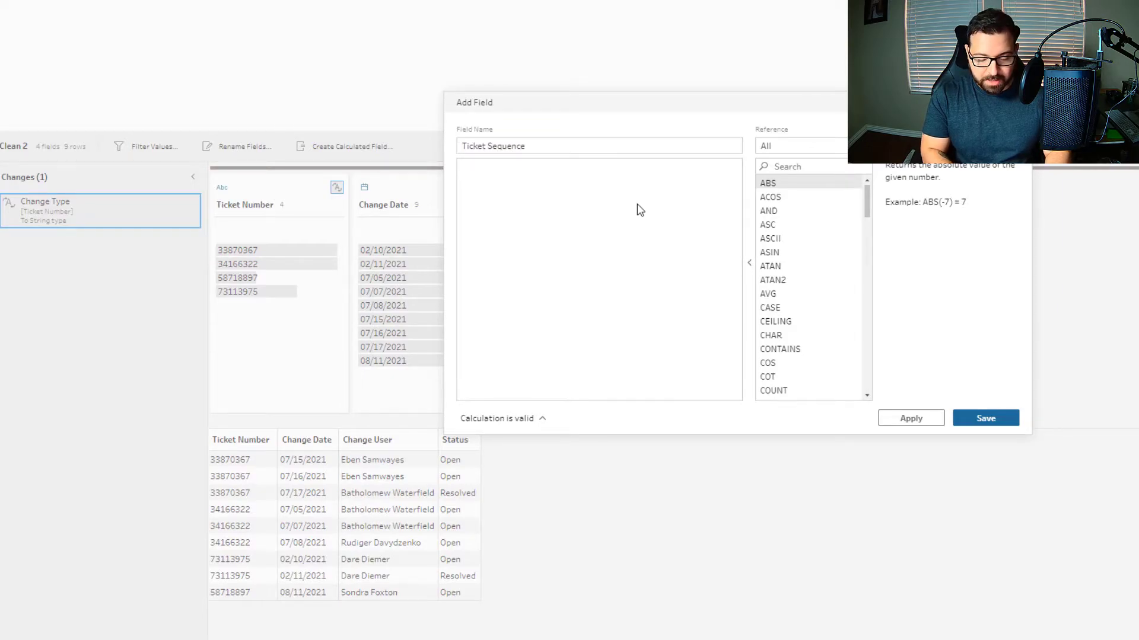
type("{")
key("Return")
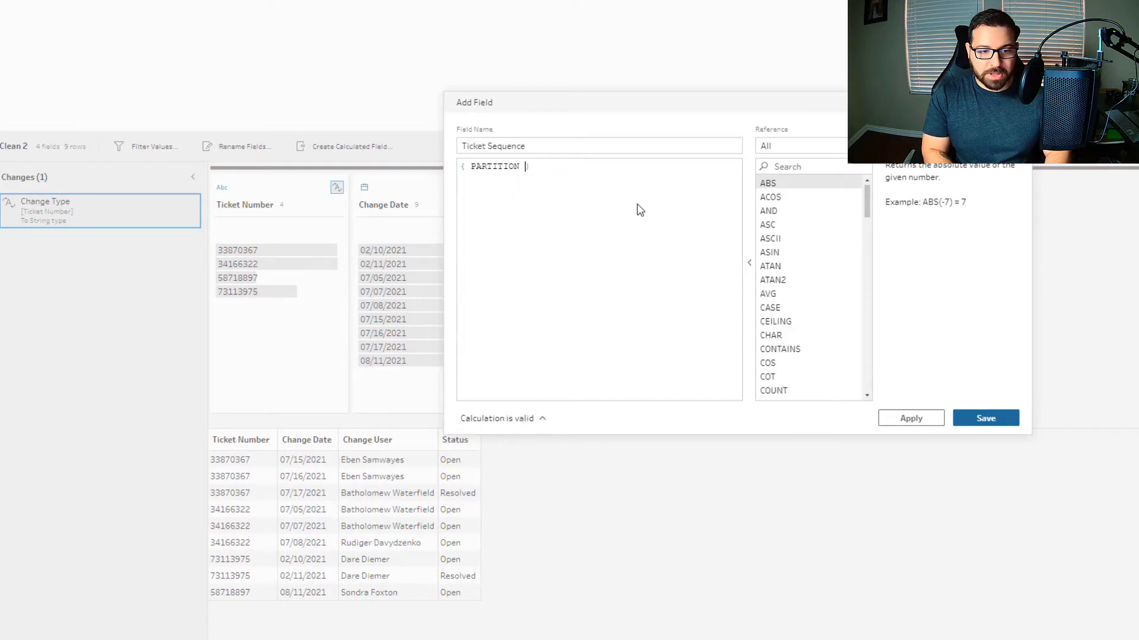
type("[t")
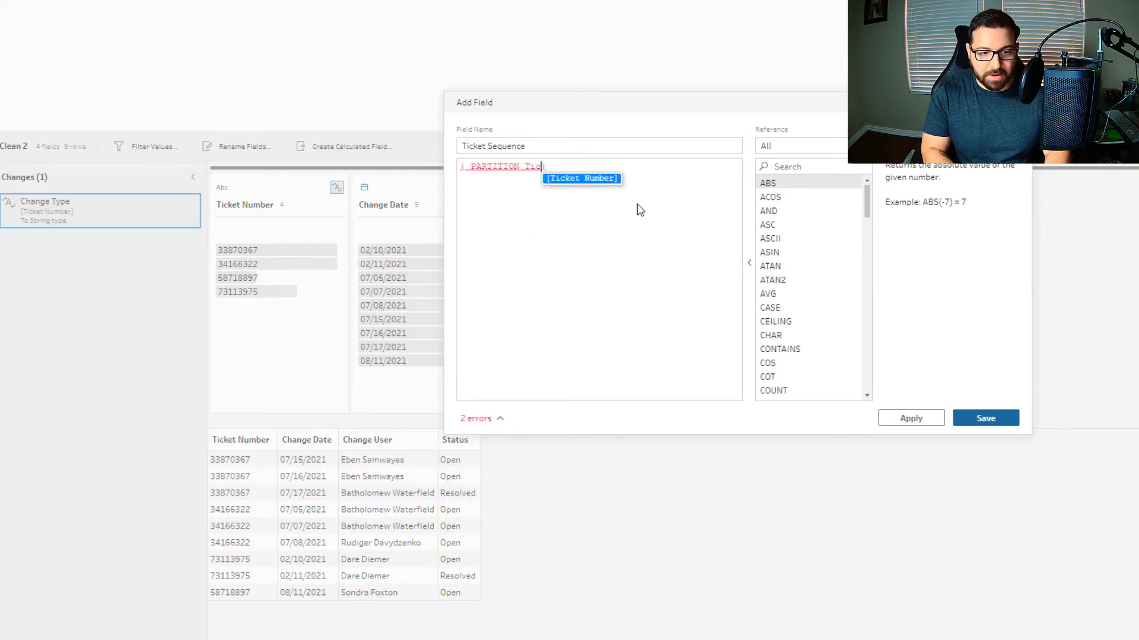
key("Return")
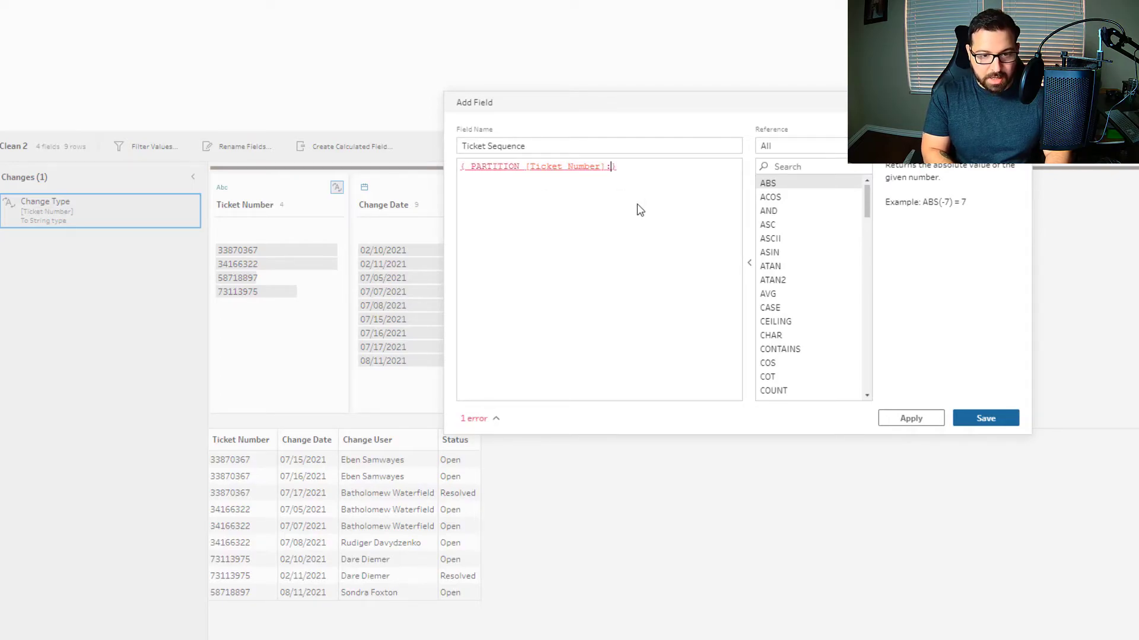
Nest an ORDERBY expression on [Change Date] with ASC order after a colon in the partition formula.
type(": Or")
key("Down")
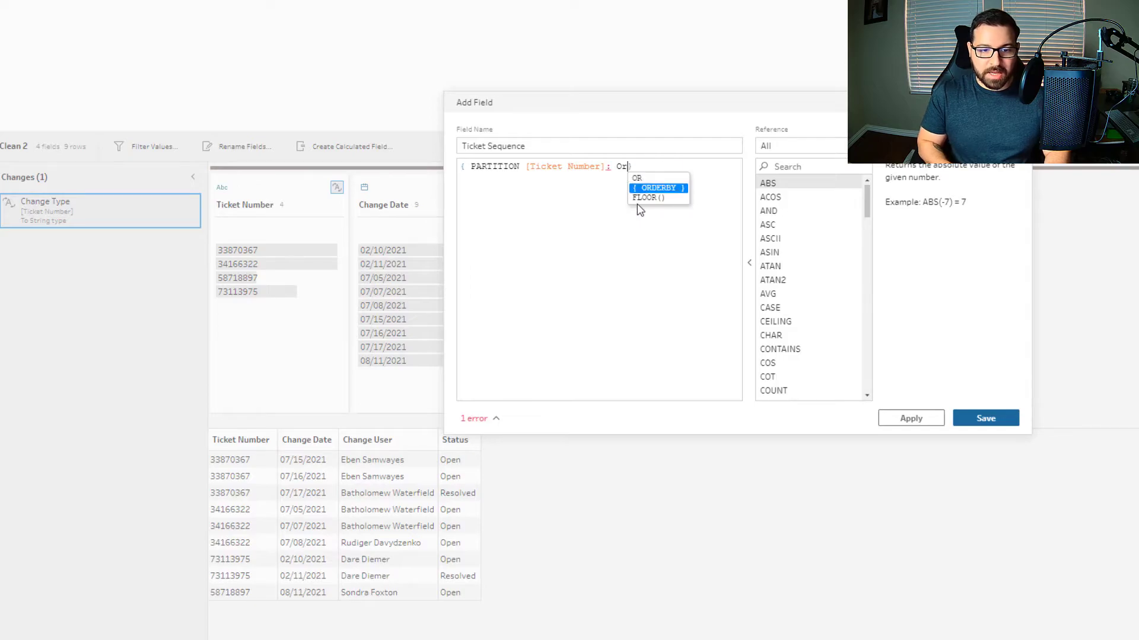
key("Return")
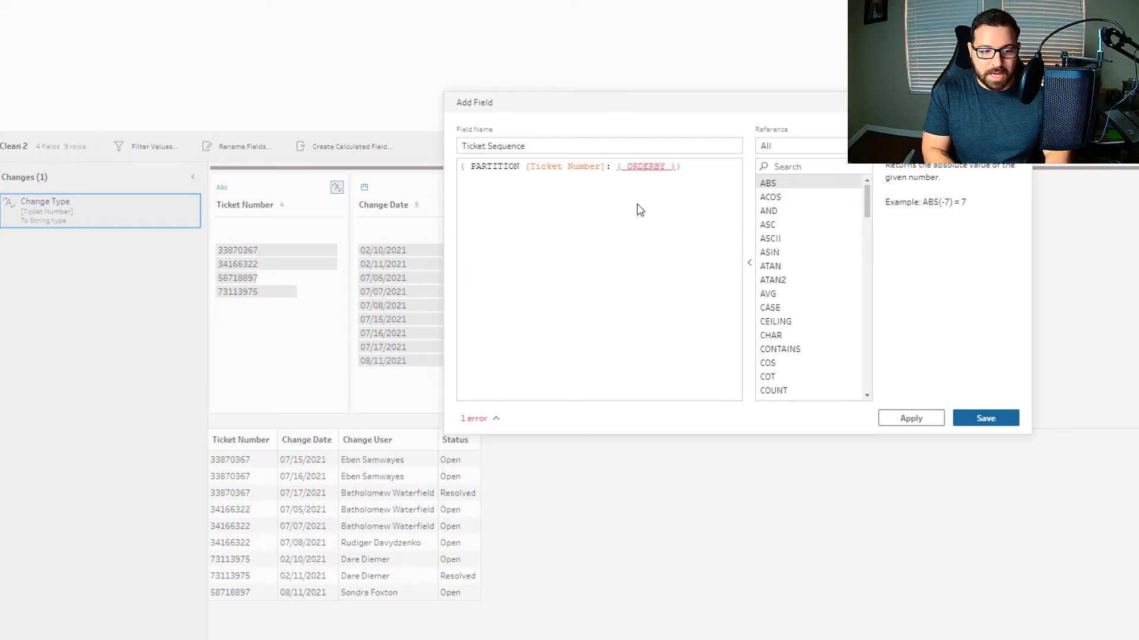
type("Da")
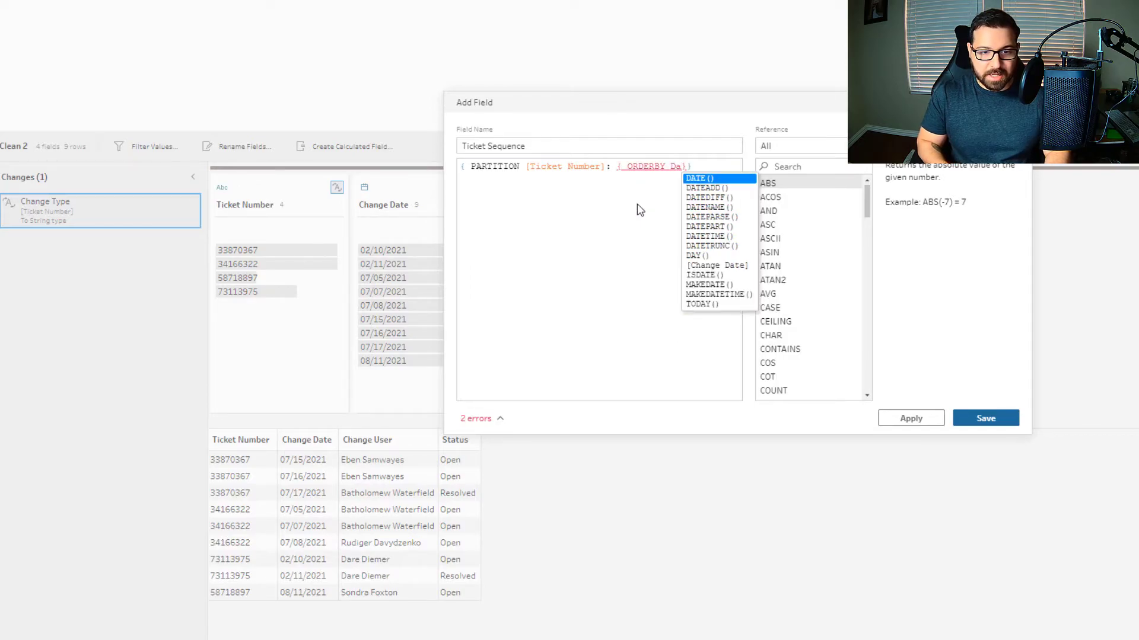
key("Down")
key("Down")
key("Down")
key("Down")
key("Down")
key("Down")
key("Down")
key("Down")
key("Down")
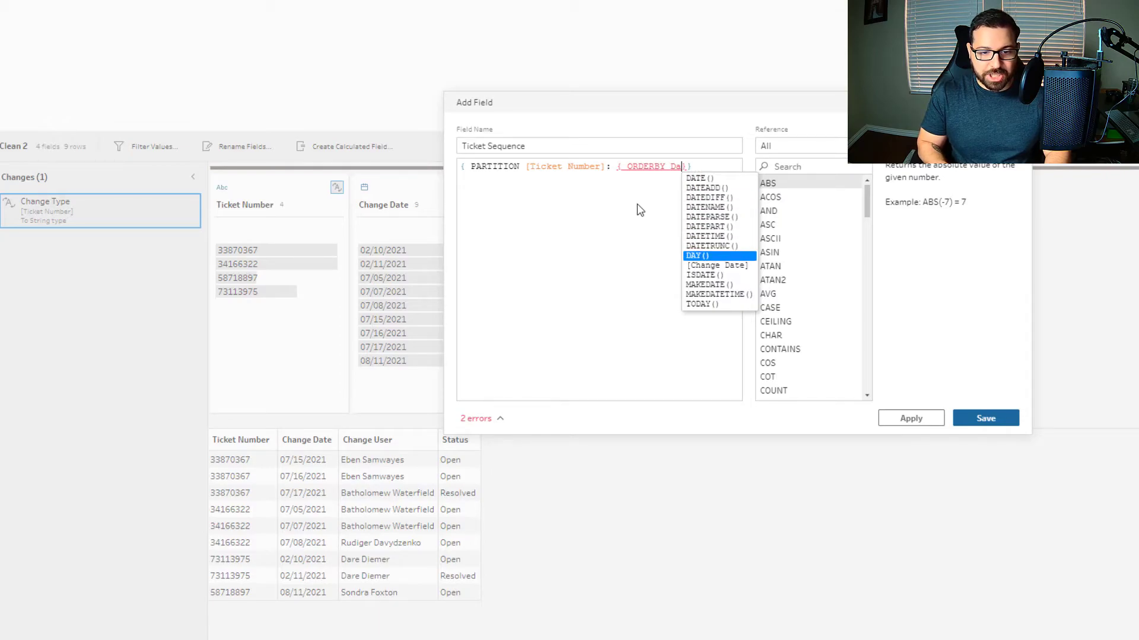
key("Return")
type("AS")
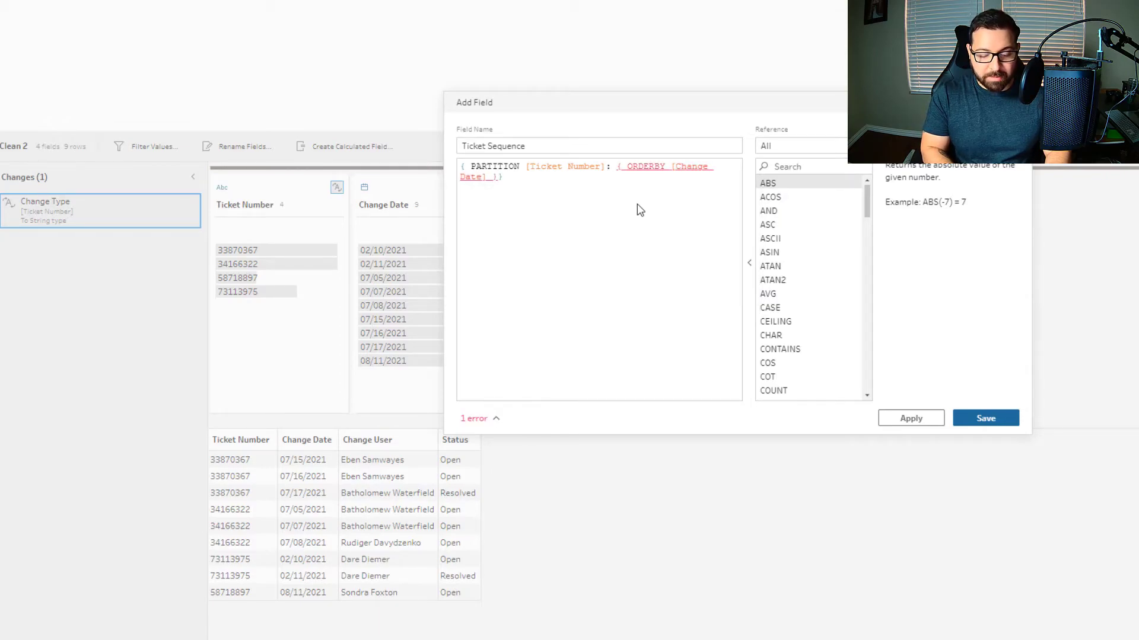
type("C")
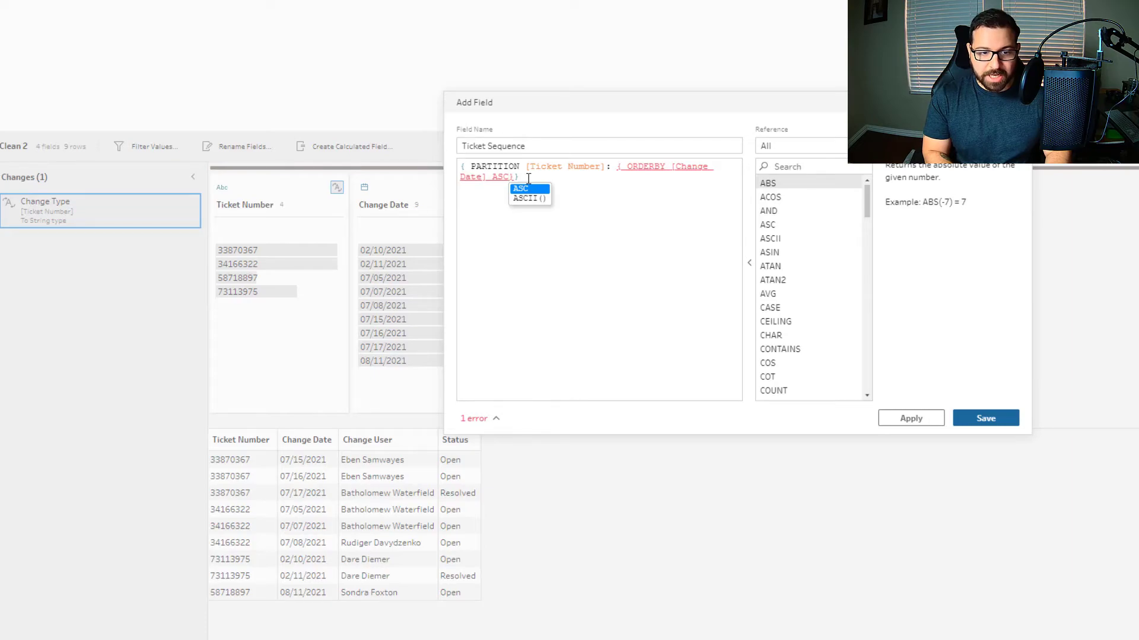
Complete the ORDERBY expression with : ROW_NUMBER() and save the Ticket Sequence calculation.
type(": RO")
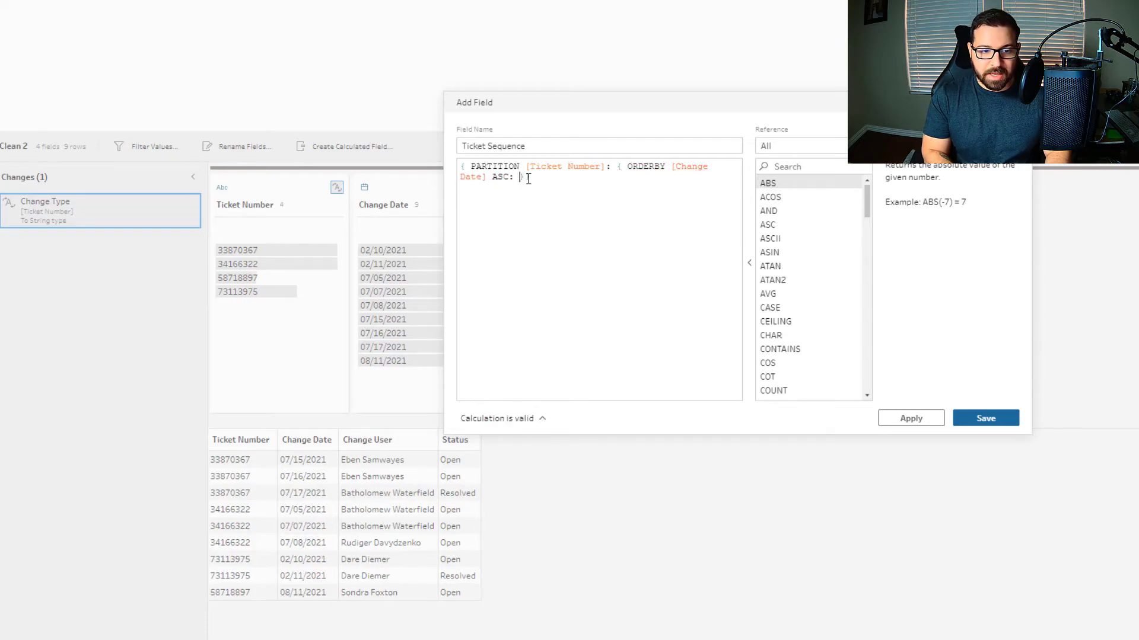
type("W_N")
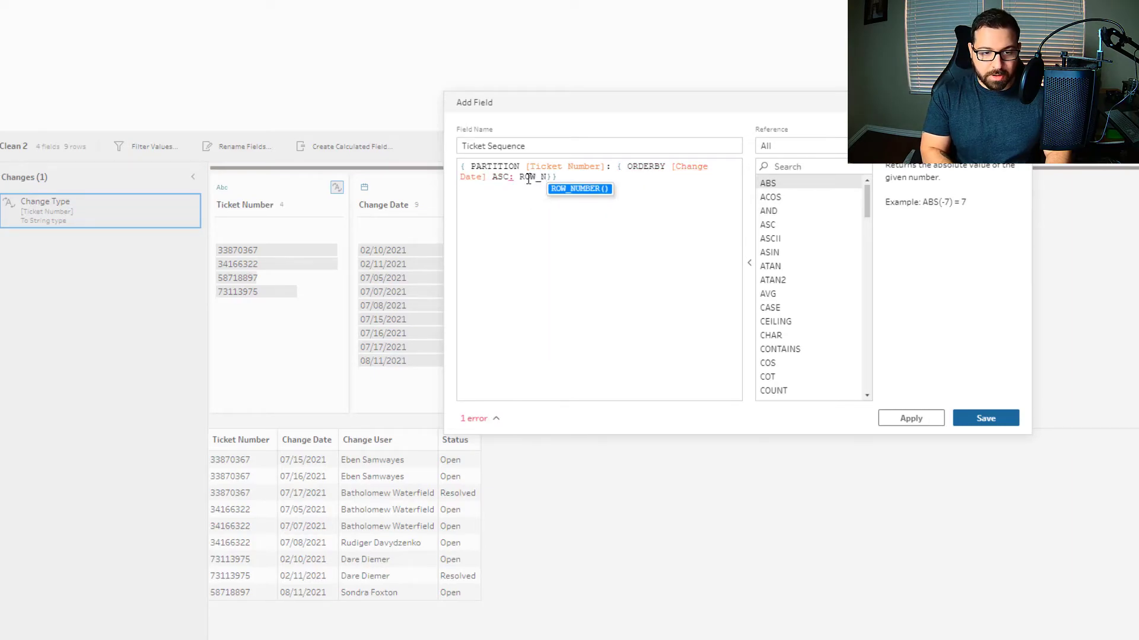
key("Return")
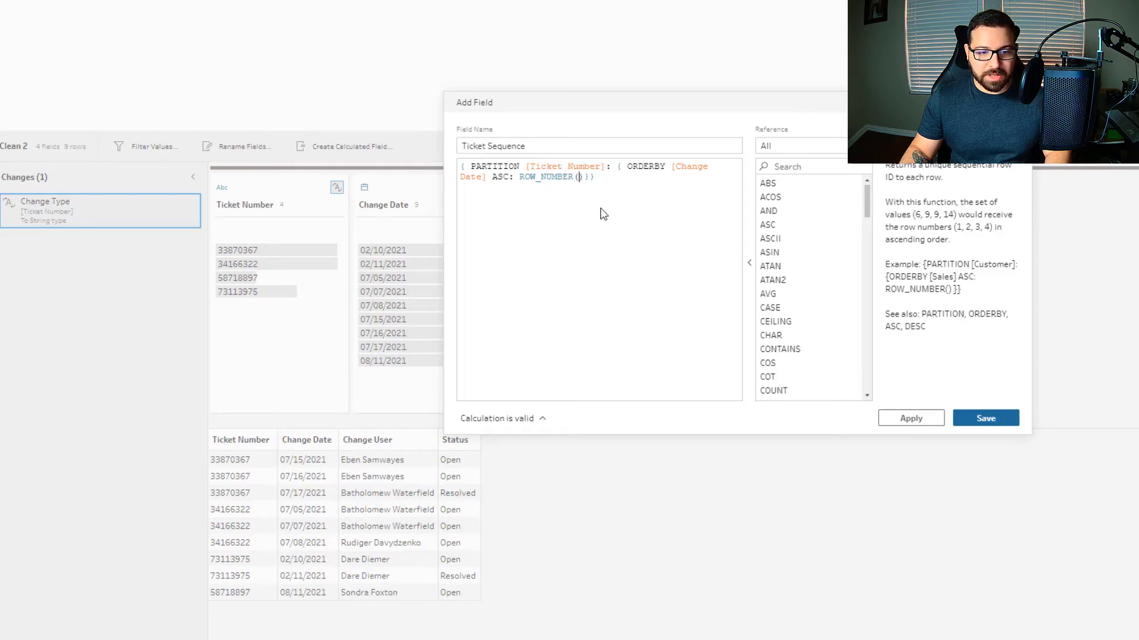
left_click(980, 424)
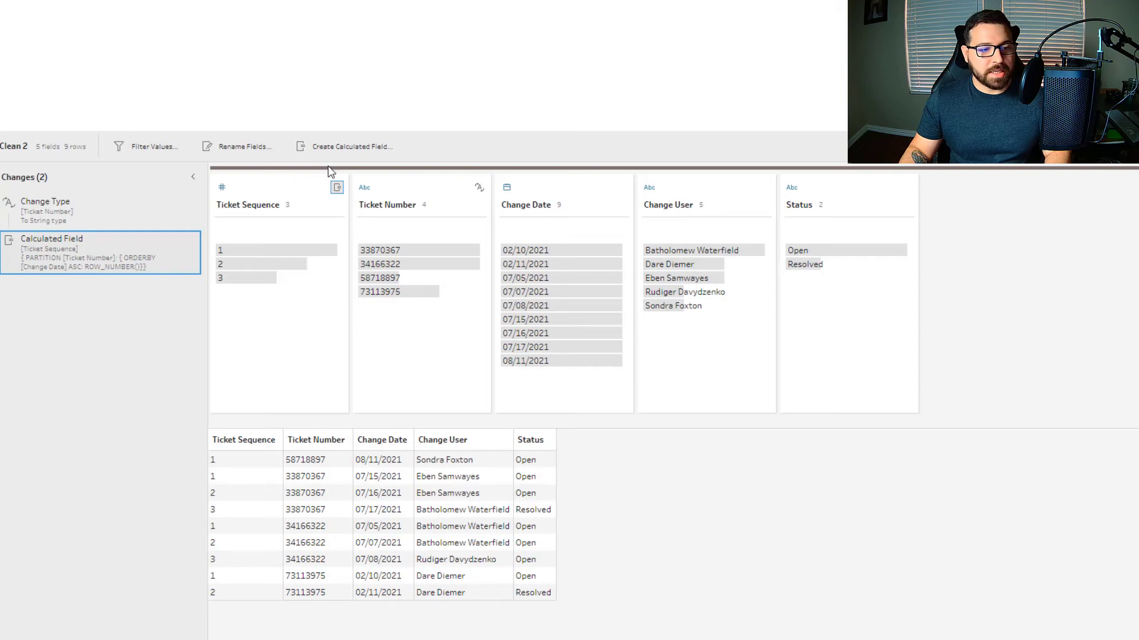
Create and save a calculated field named Is Creation Sequence with the formula [Ticket Sequence] = 1.
left_click(340, 153)
key("BackSpace")
type("Is Creation")
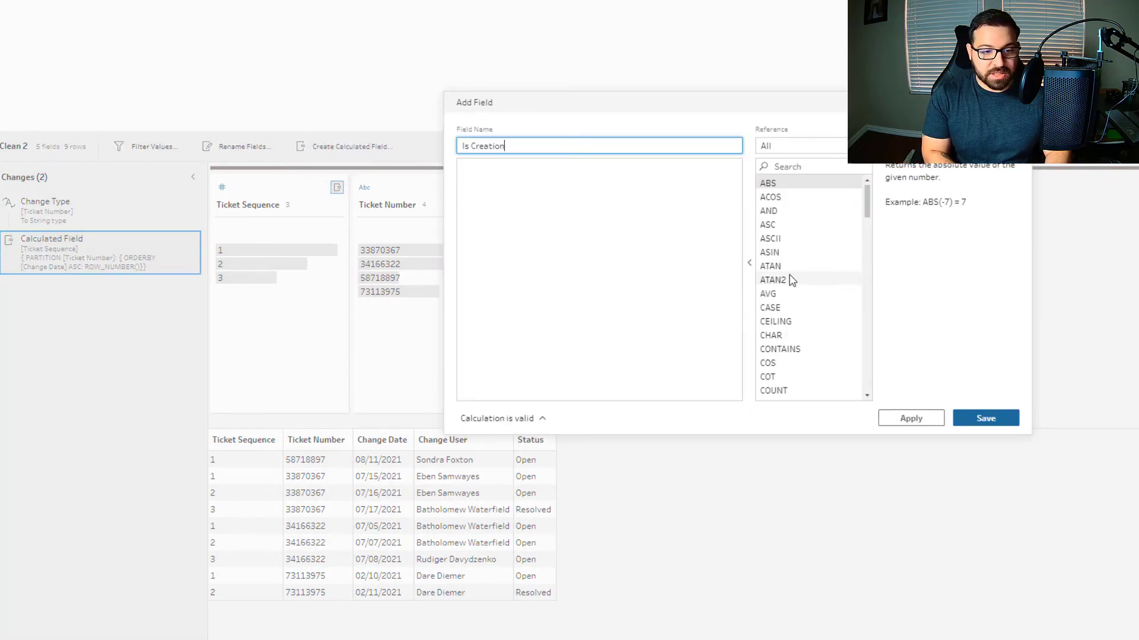
type(" Sequence")
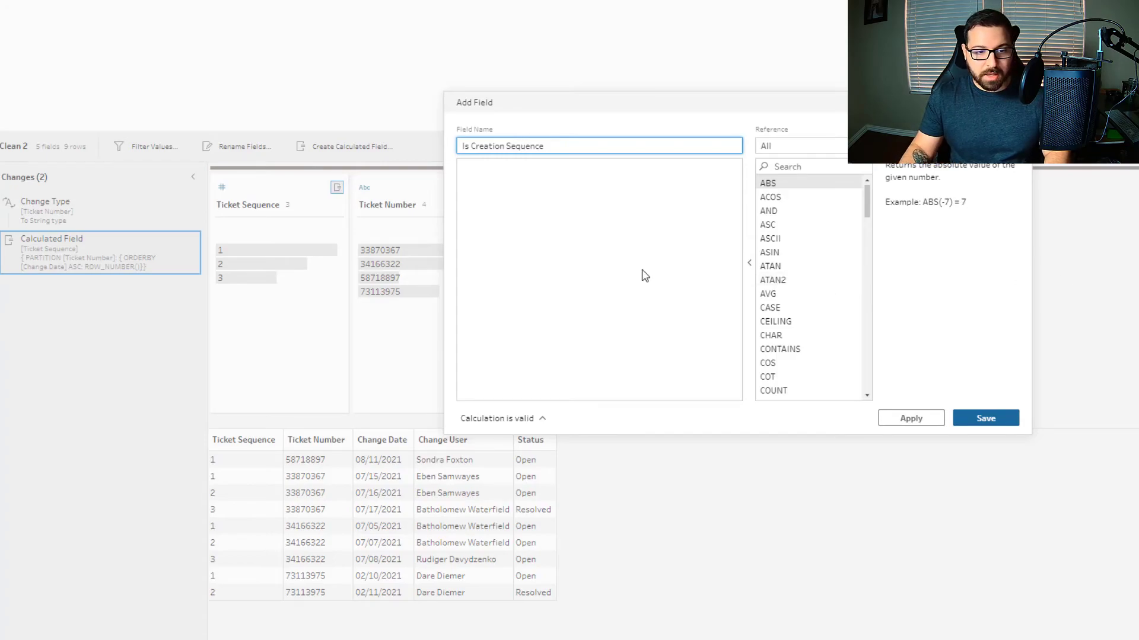
left_click(537, 243)
type("Ti")
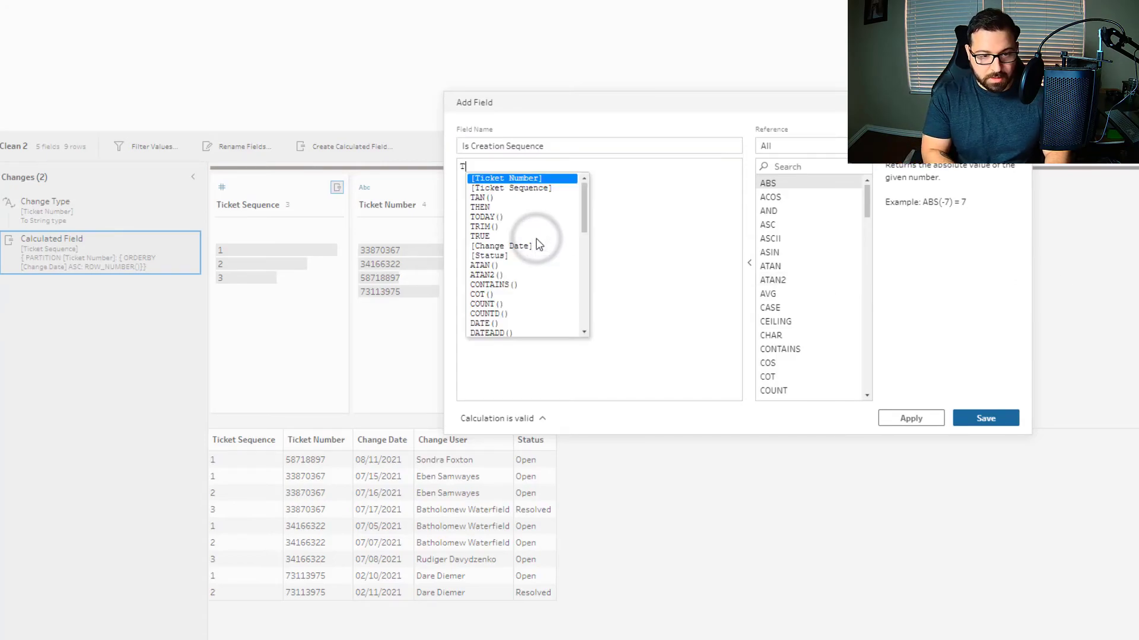
key("Return")
type("= 1")
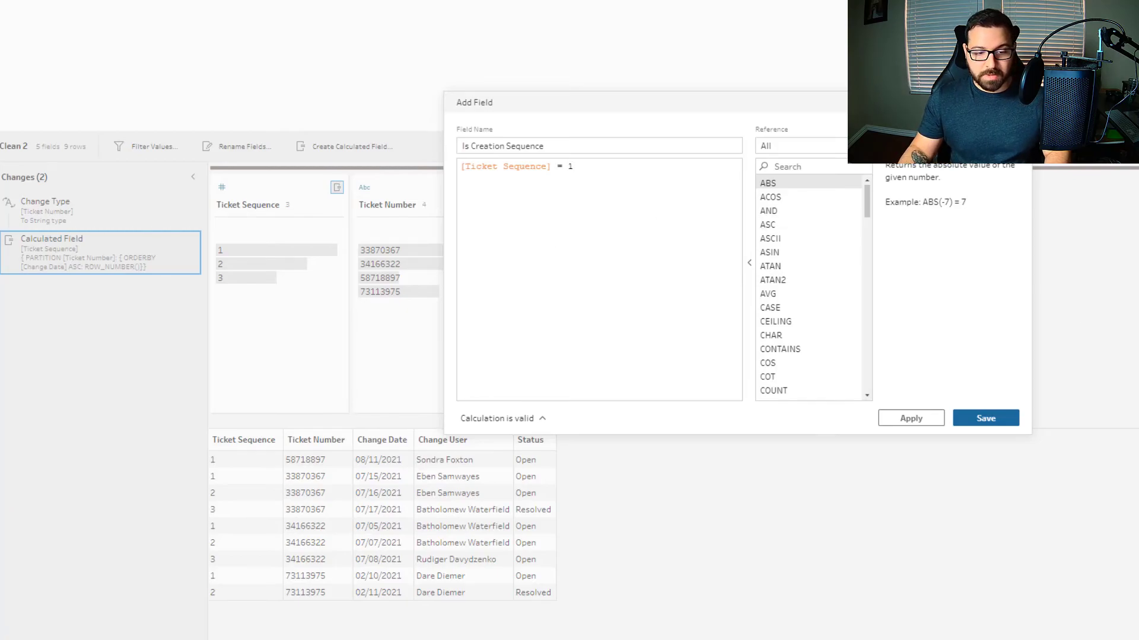
left_click(1008, 423)
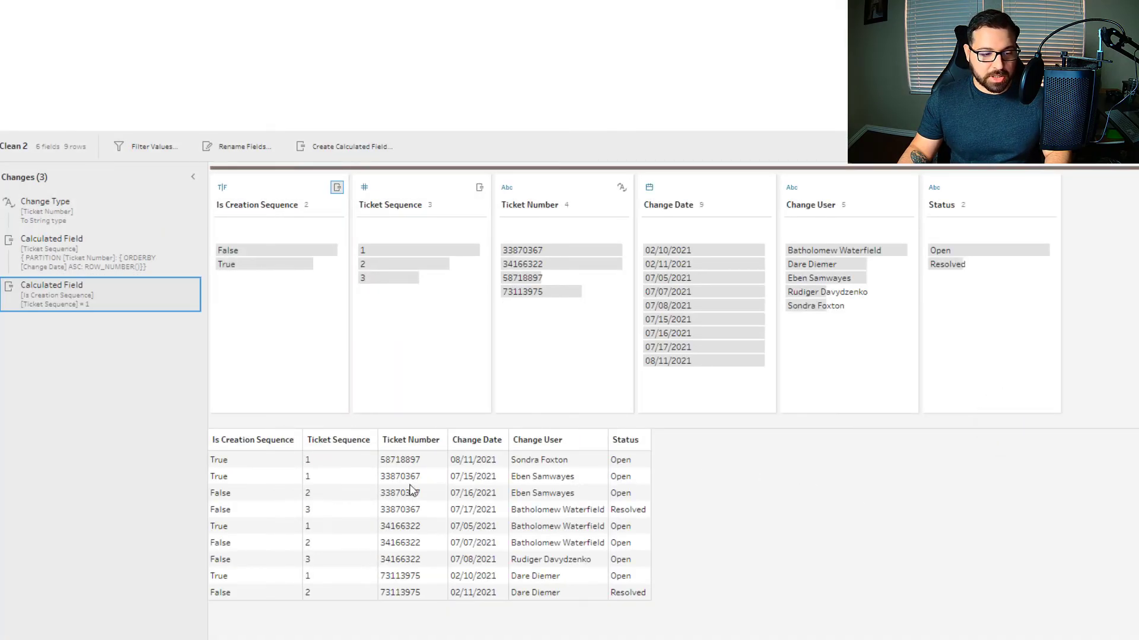